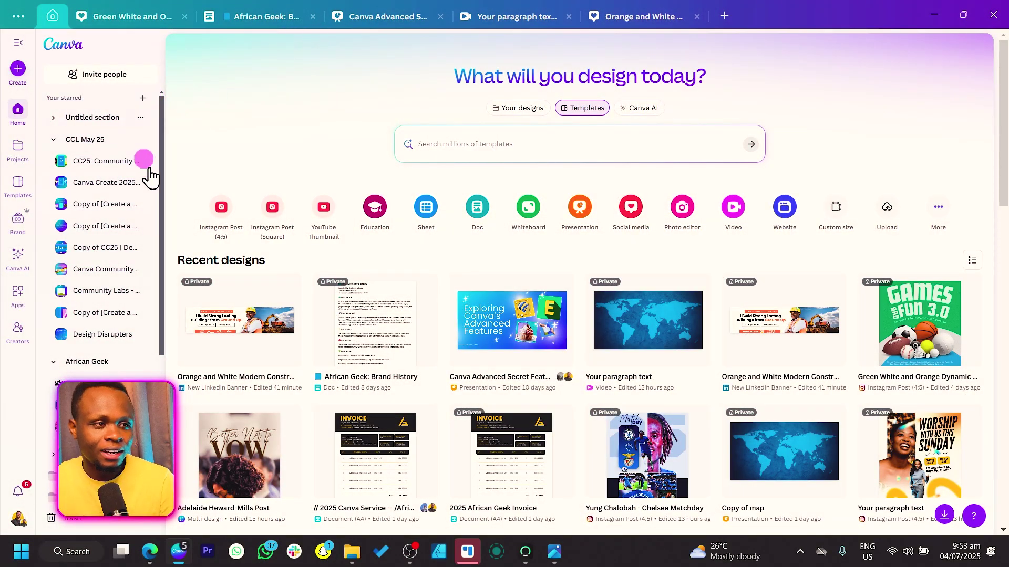
Search the new-design formats for "linkedin" and switch to the open design "Orange and White Modern Construction LinkedIn Banner".
click(16, 68)
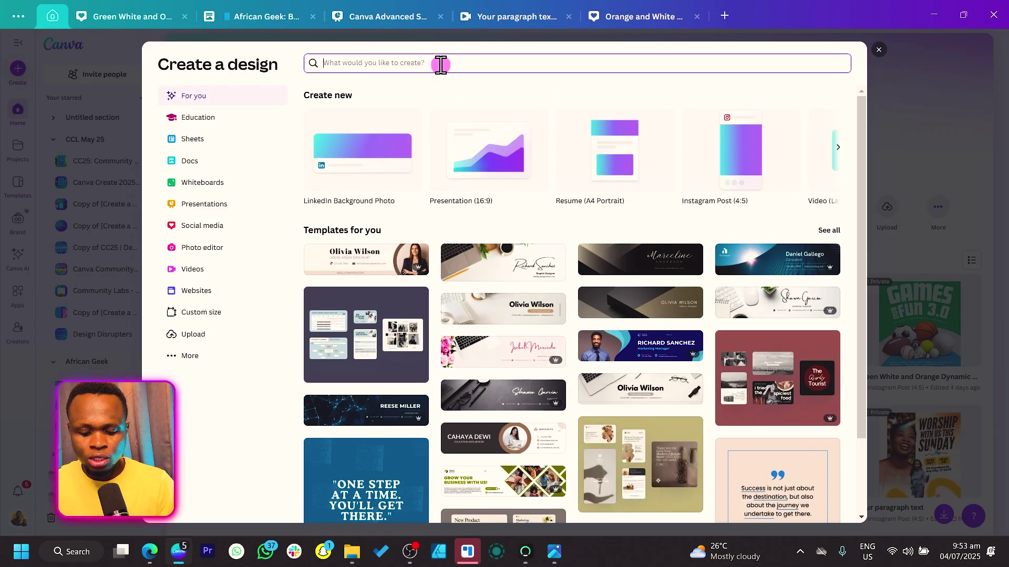
text(linkedin)
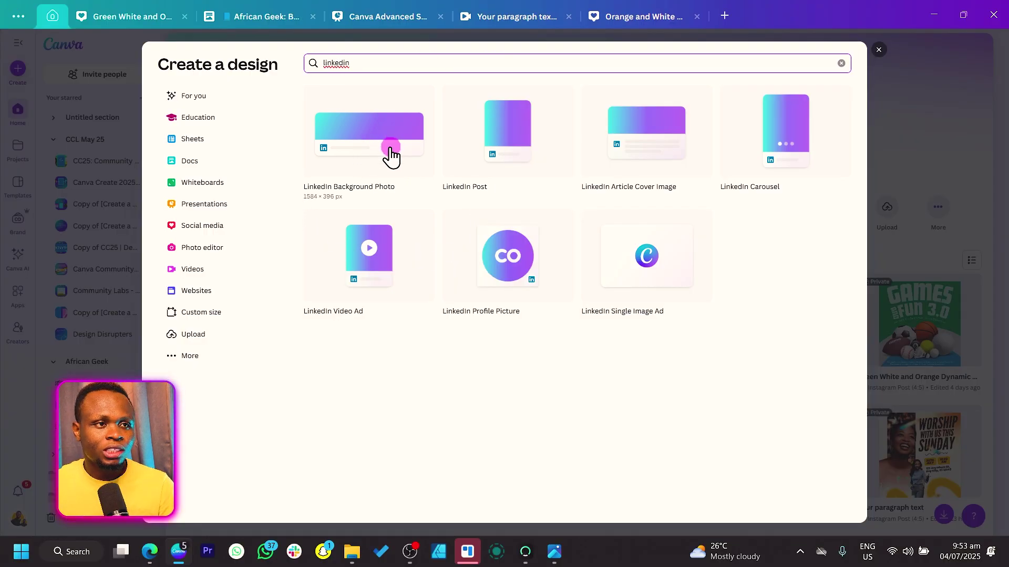
click(656, 17)
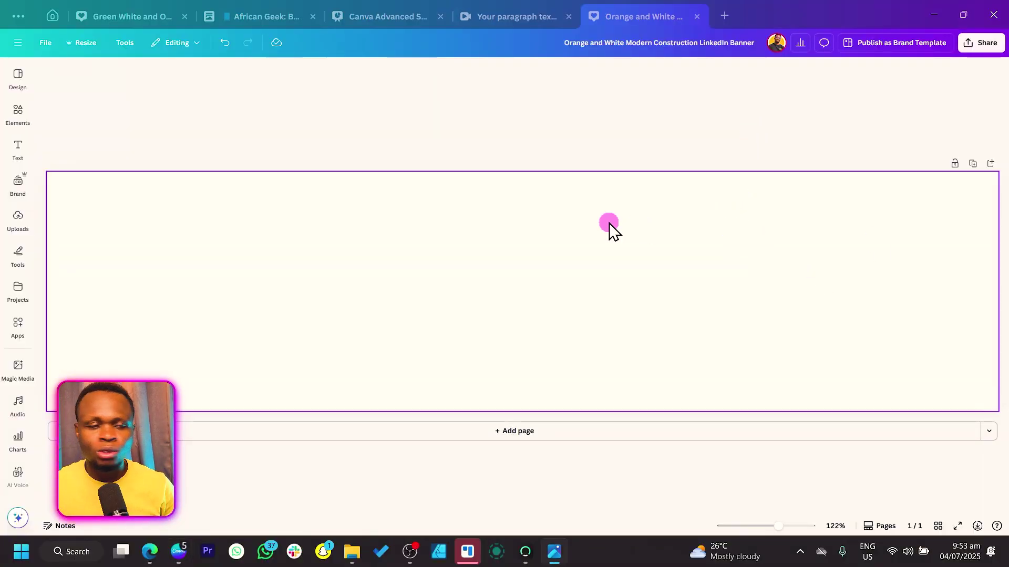
Search the elements for "construction works" and restrict the results to photos.
click(18, 110)
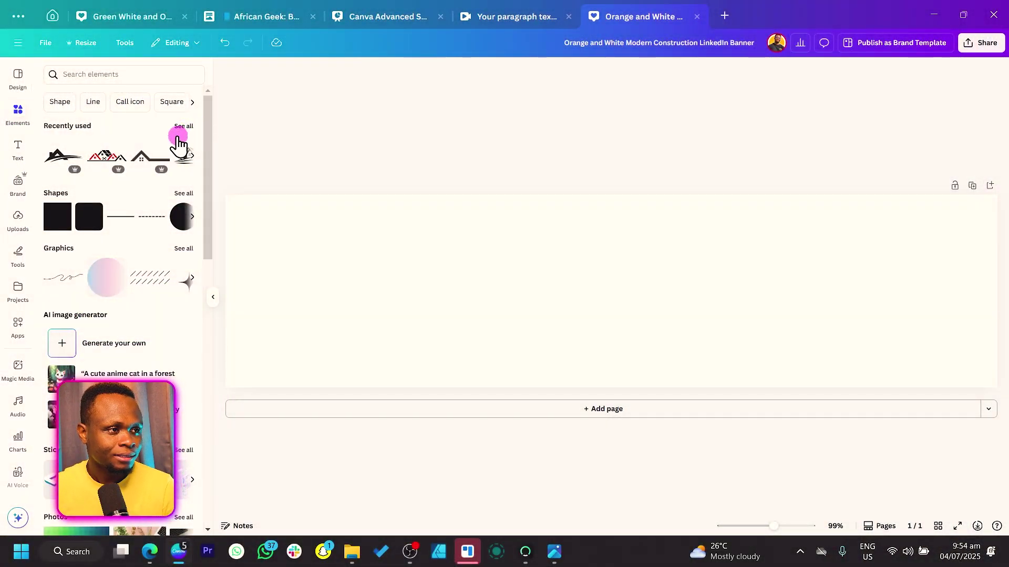
click(145, 76)
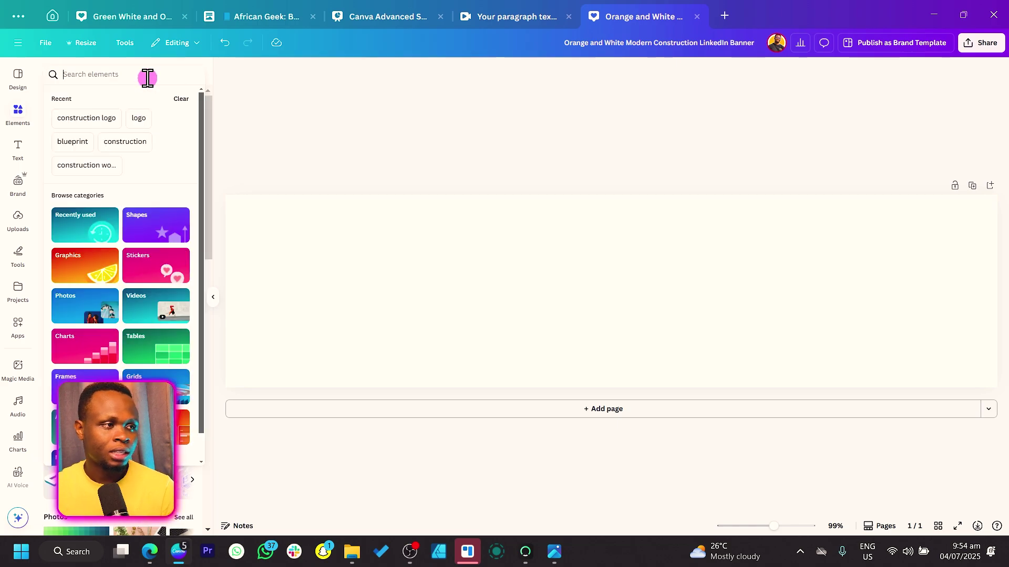
text(con)
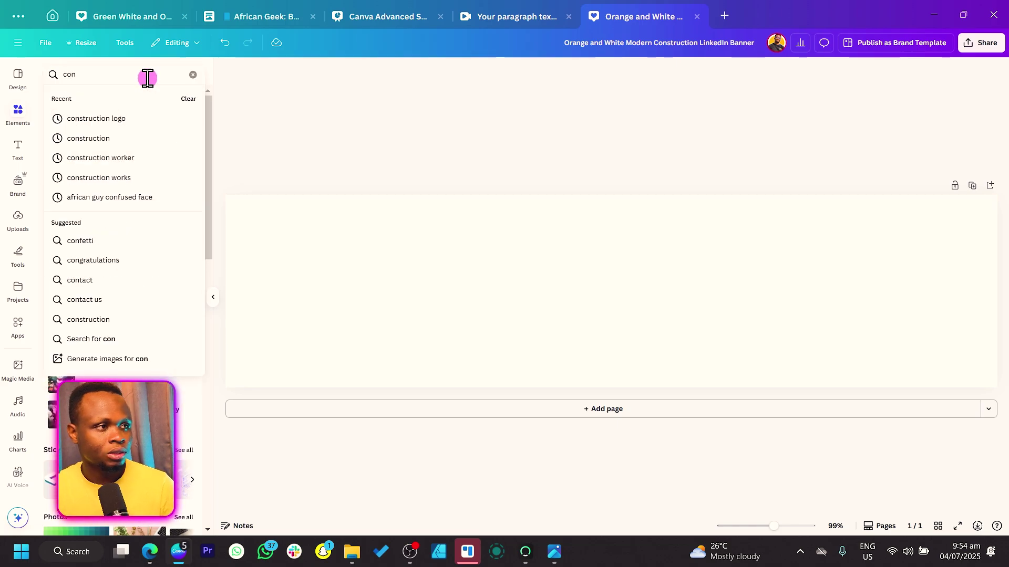
click(99, 177)
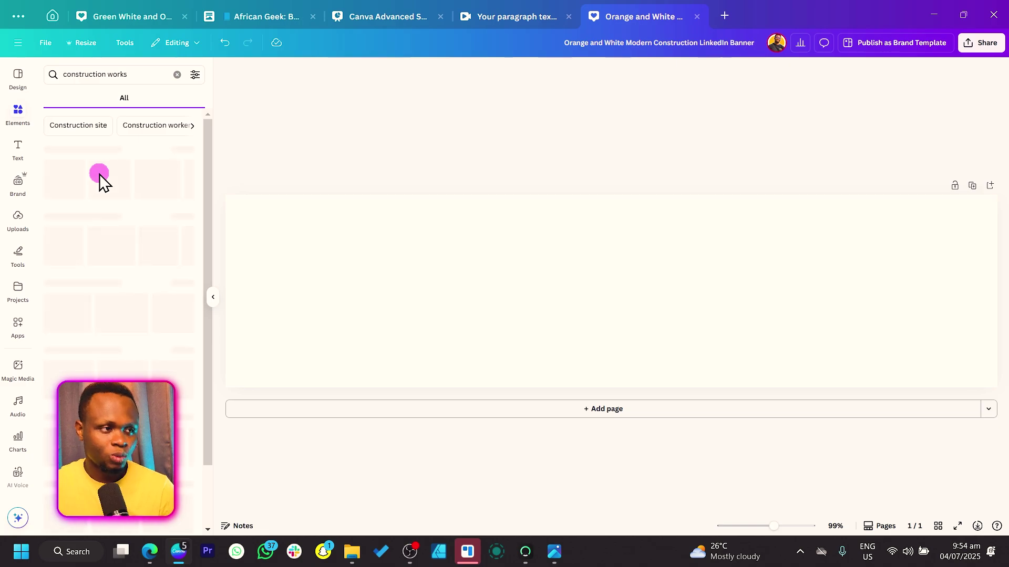
click(183, 220)
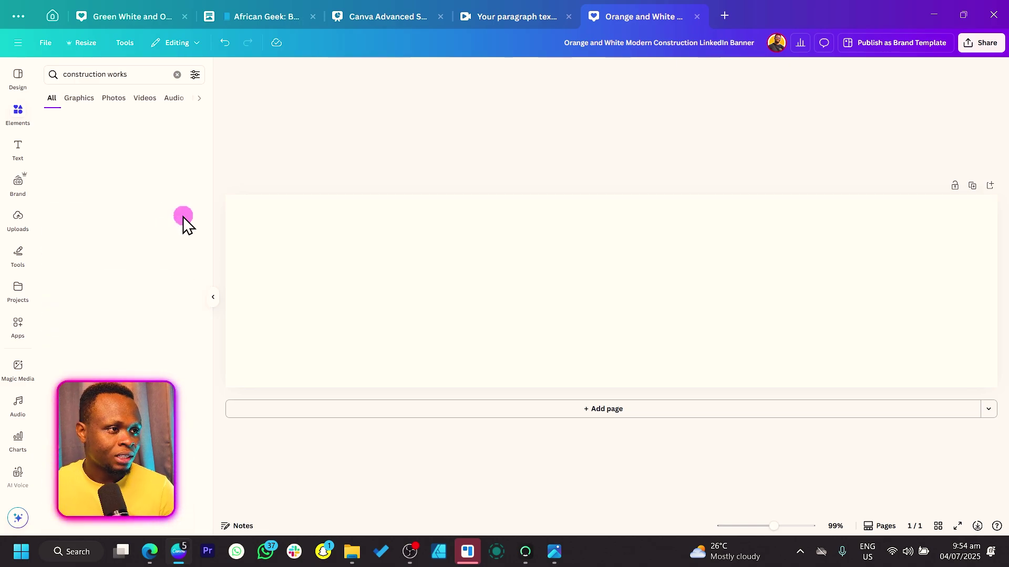
Add the photo of a yellow excavator under a dramatic sunset sky to the blank banner.
scroll(148, 265, down, 1)
scroll(147, 265, down, 5)
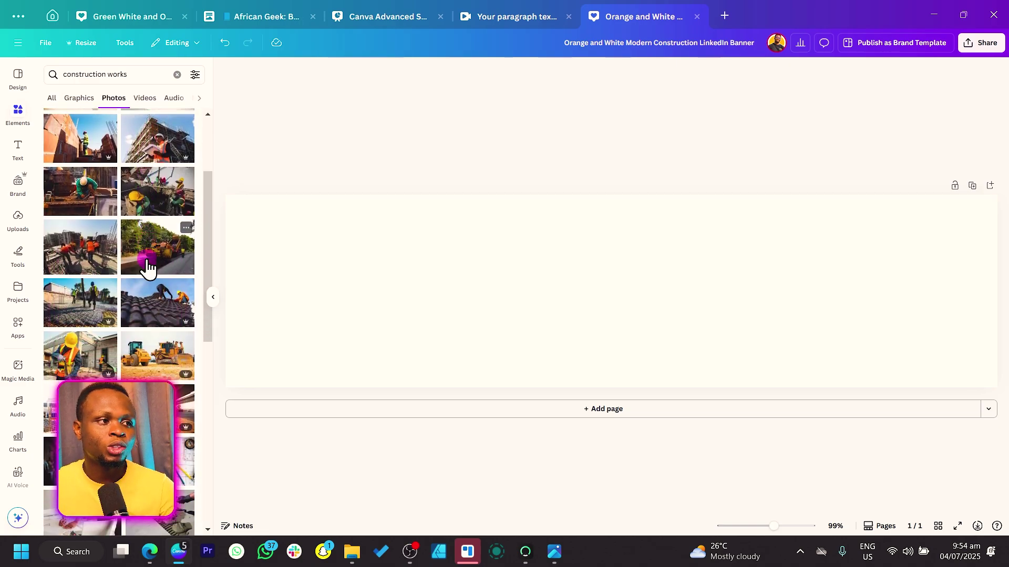
scroll(147, 265, down, 5)
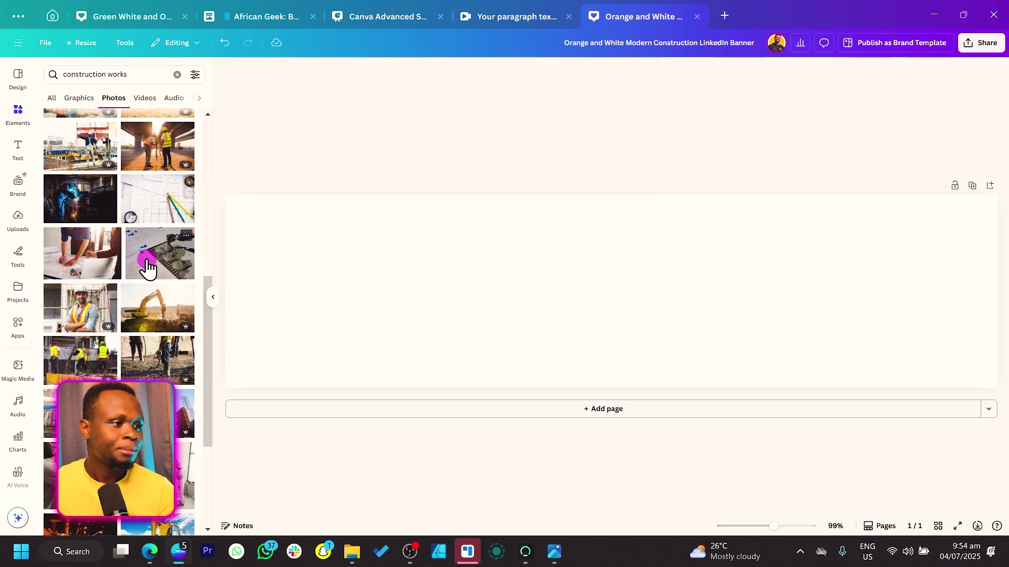
scroll(147, 268, down, 2)
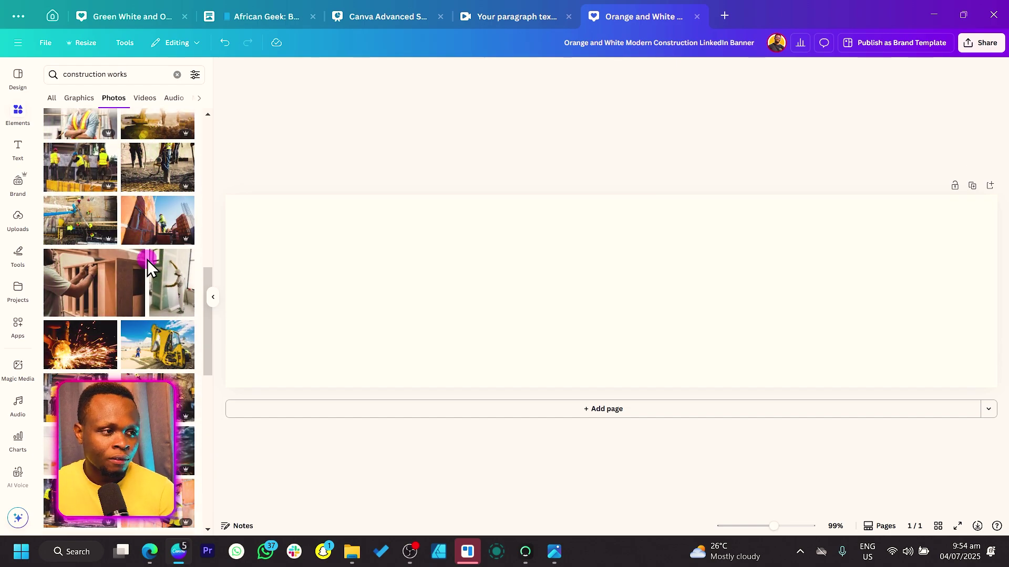
scroll(147, 268, down, 4)
click(150, 254)
Enlarge the excavator photo to cover the banner's full height, place it at the right end and trim its left edge slightly.
drag(705, 329, 754, 304)
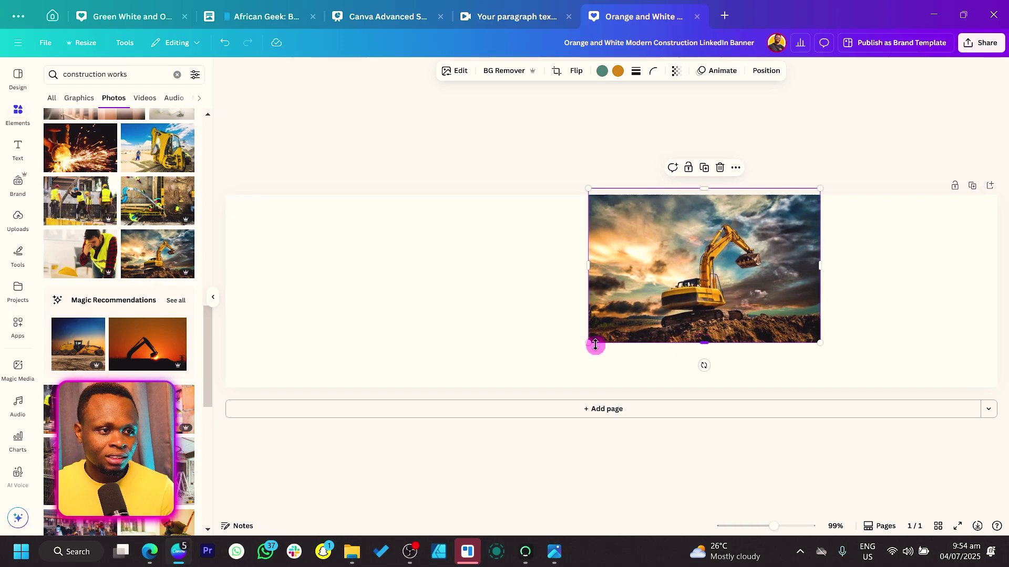
drag(588, 344, 507, 390)
drag(619, 303, 786, 292)
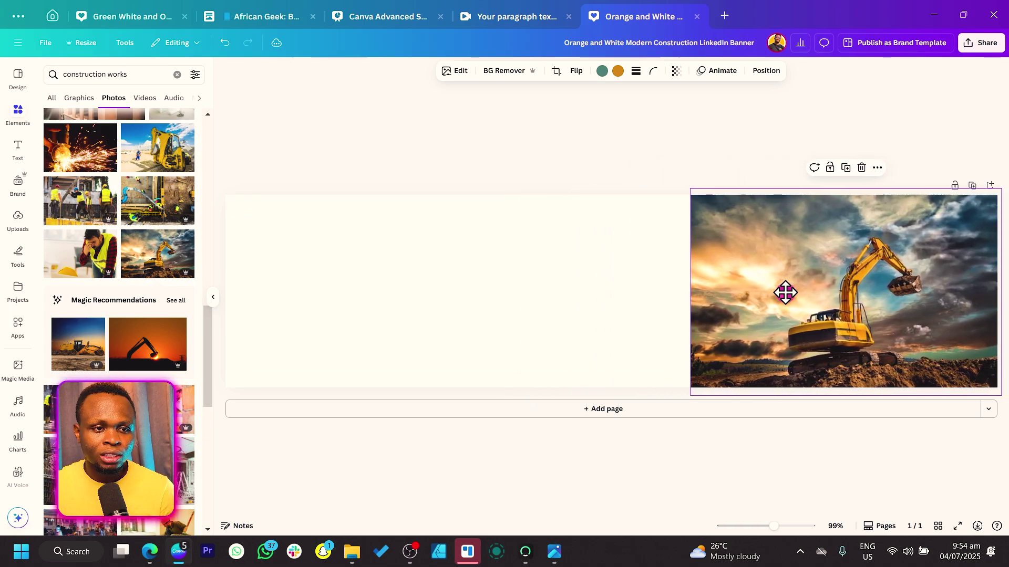
drag(687, 292, 704, 291)
Search the photos for "blueprint" and add the white architectural floor plan drawing to the banner.
scroll(204, 279, up, 1)
scroll(204, 279, up, 2)
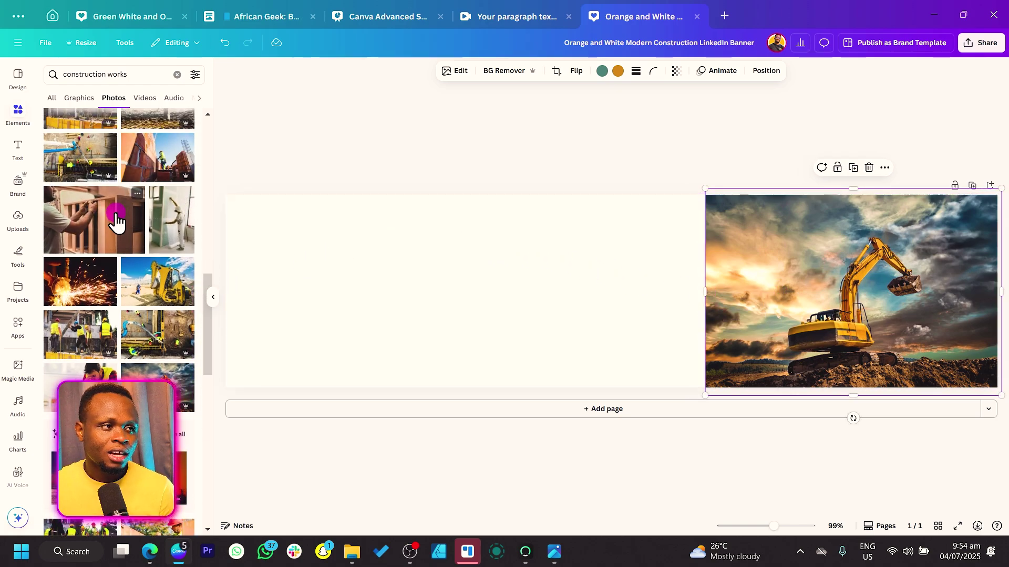
scroll(134, 157, up, 3)
click(126, 74)
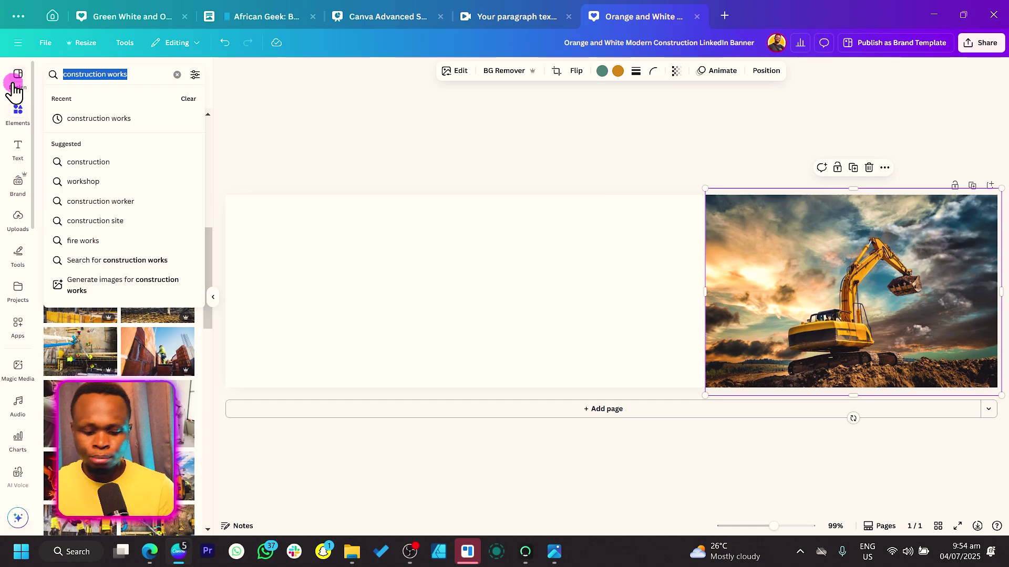
text(blu)
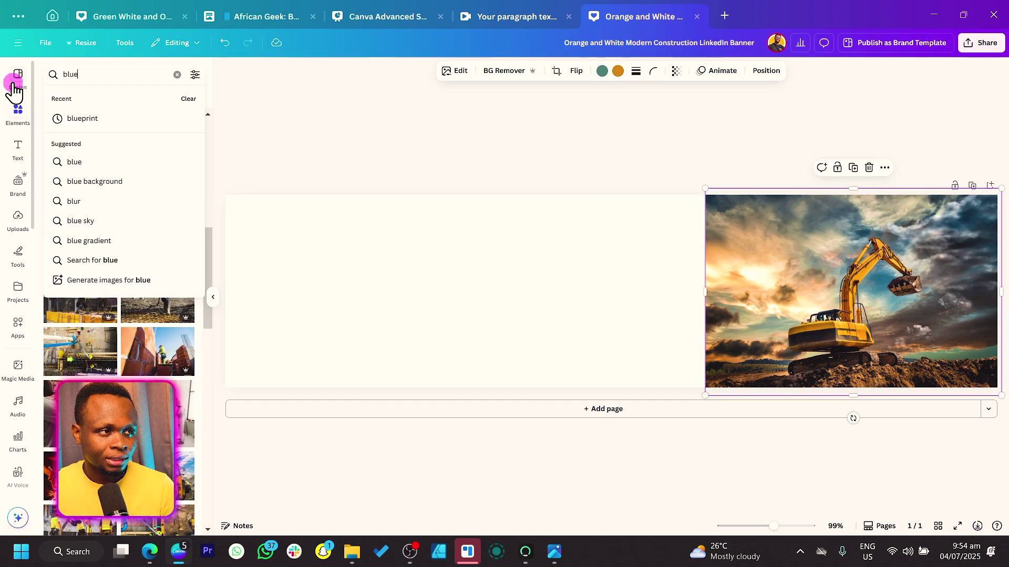
text(e)
click(100, 119)
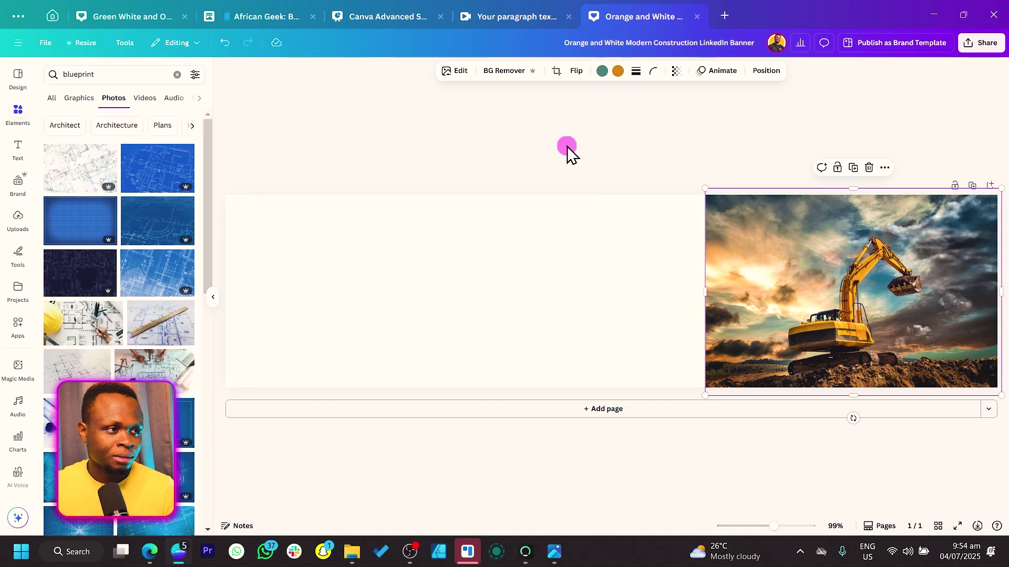
click(85, 173)
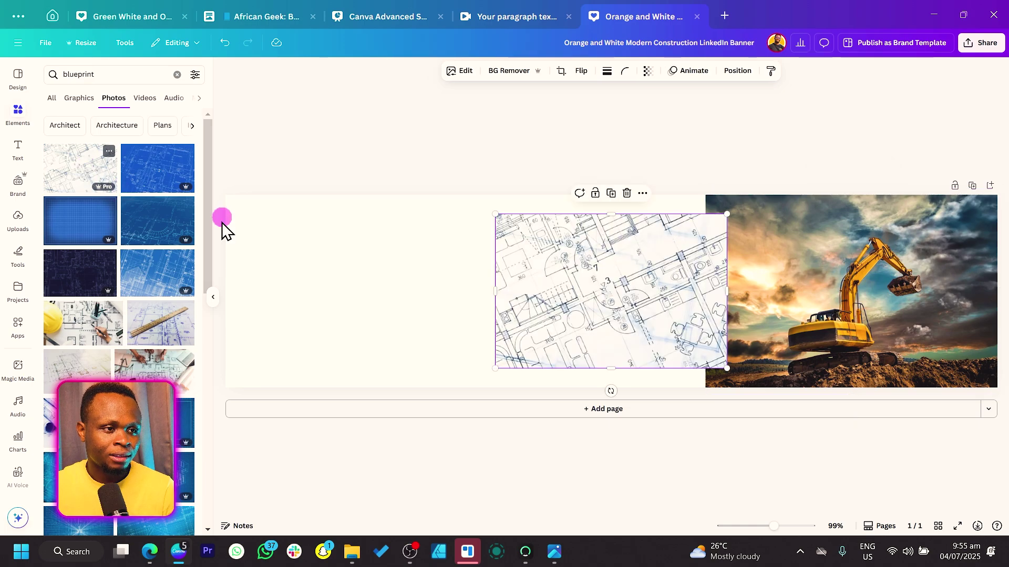
Check the hex code of the banner's background colour in the custom solid colour settings.
scroll(160, 299, down, 3)
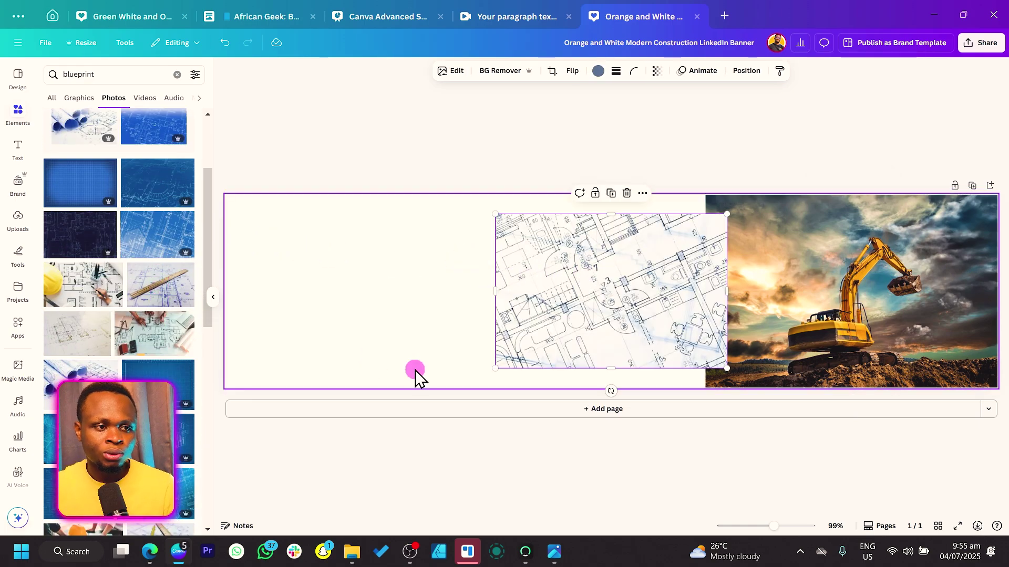
click(400, 335)
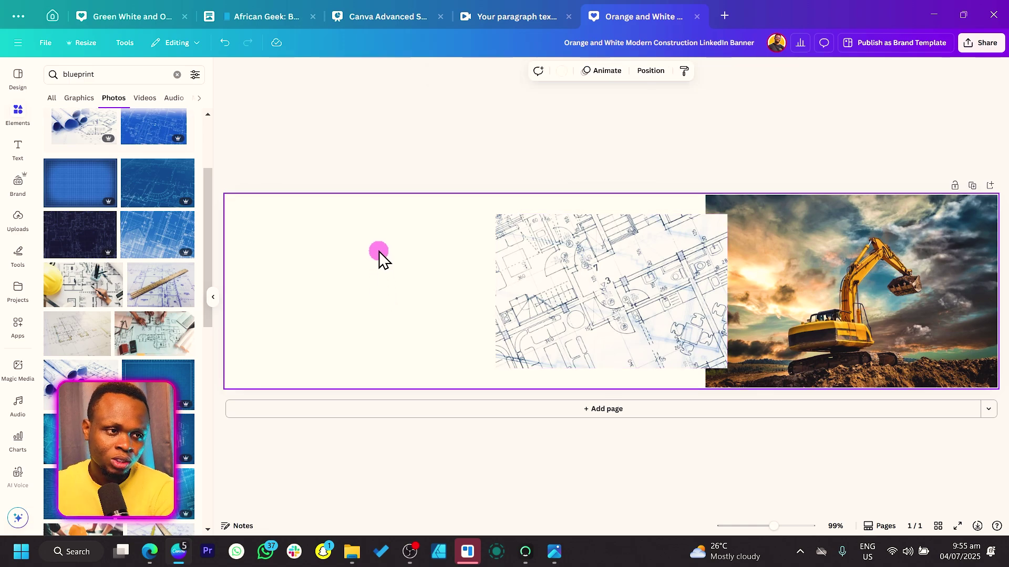
click(566, 71)
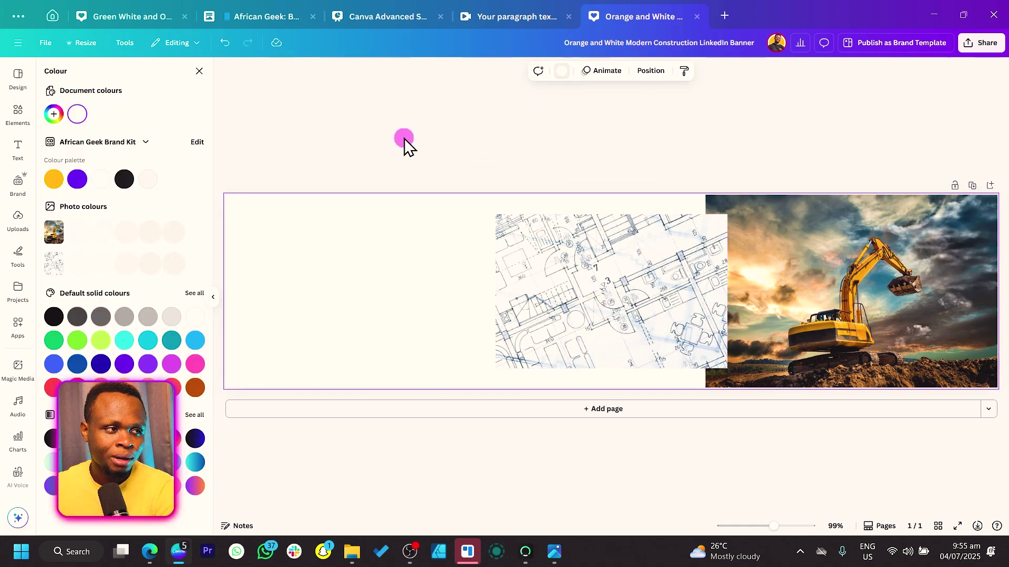
click(51, 117)
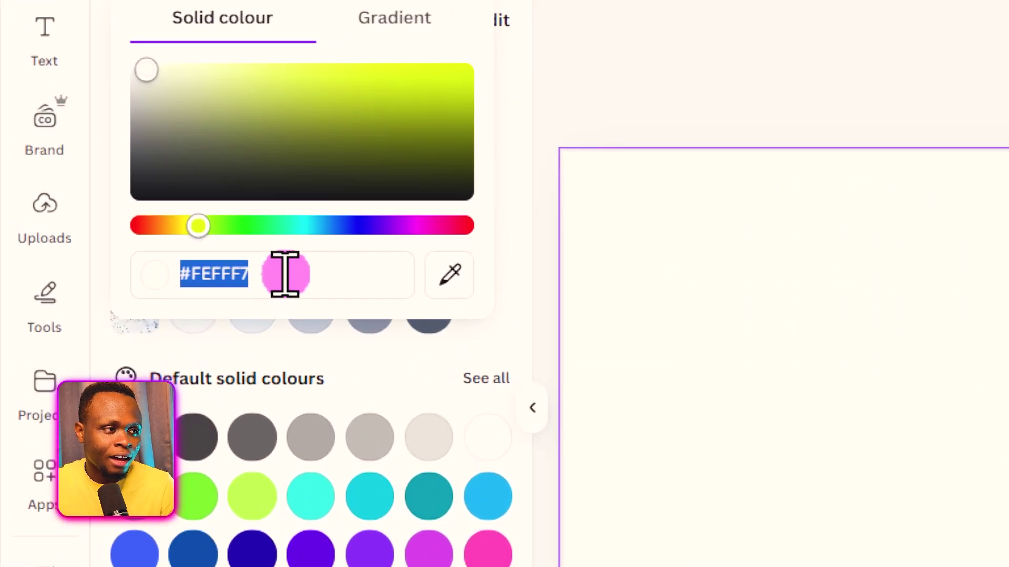
click(285, 274)
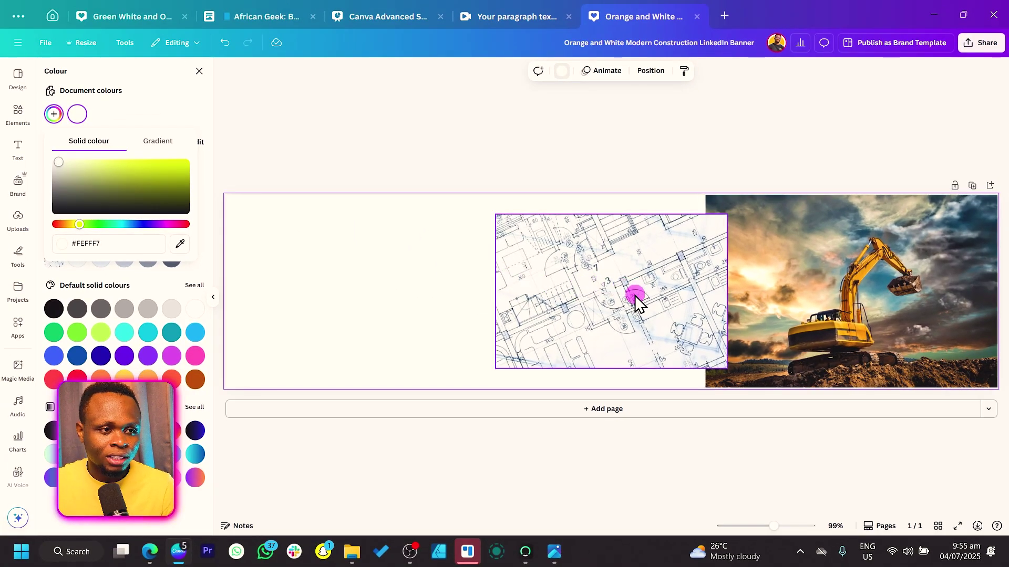
Align the blueprint image with the excavator photo's left edge and stretch it to fill the rest of the banner.
drag(660, 299, 640, 280)
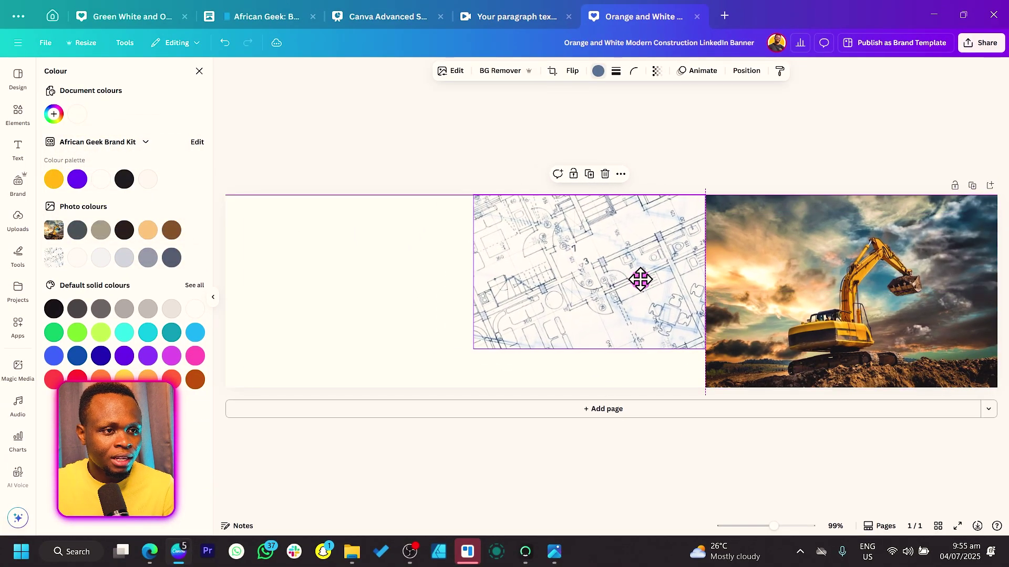
drag(474, 349, 415, 388)
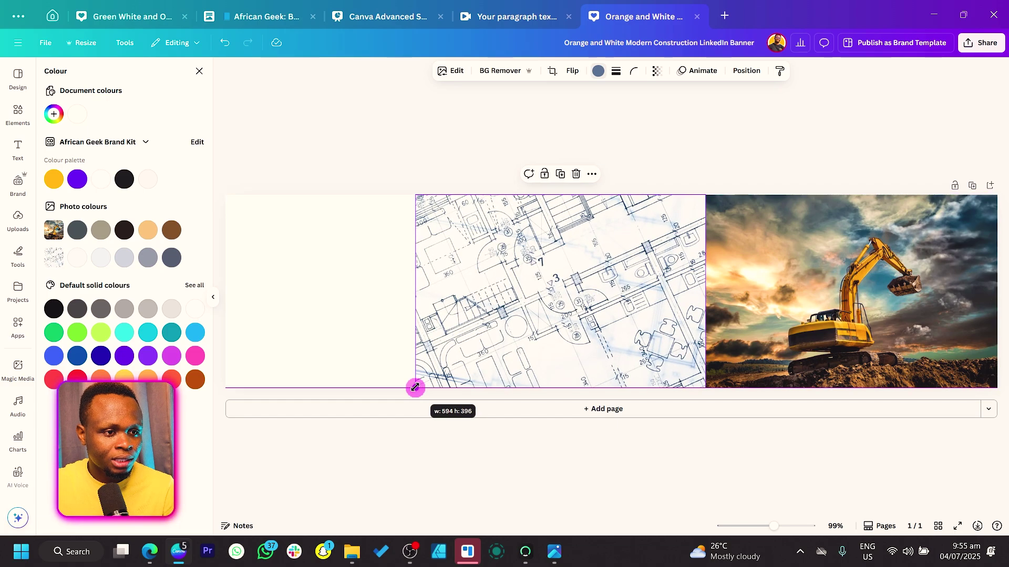
drag(414, 292, 222, 293)
Set the blueprint image's transparency to 5 so it becomes a faint background texture.
click(513, 318)
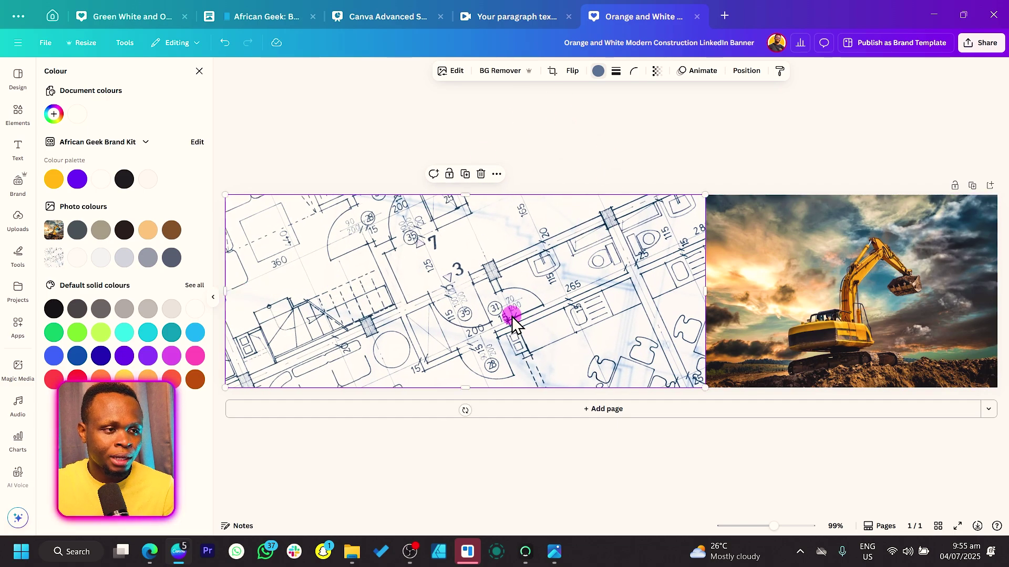
click(656, 72)
drag(685, 115, 633, 119)
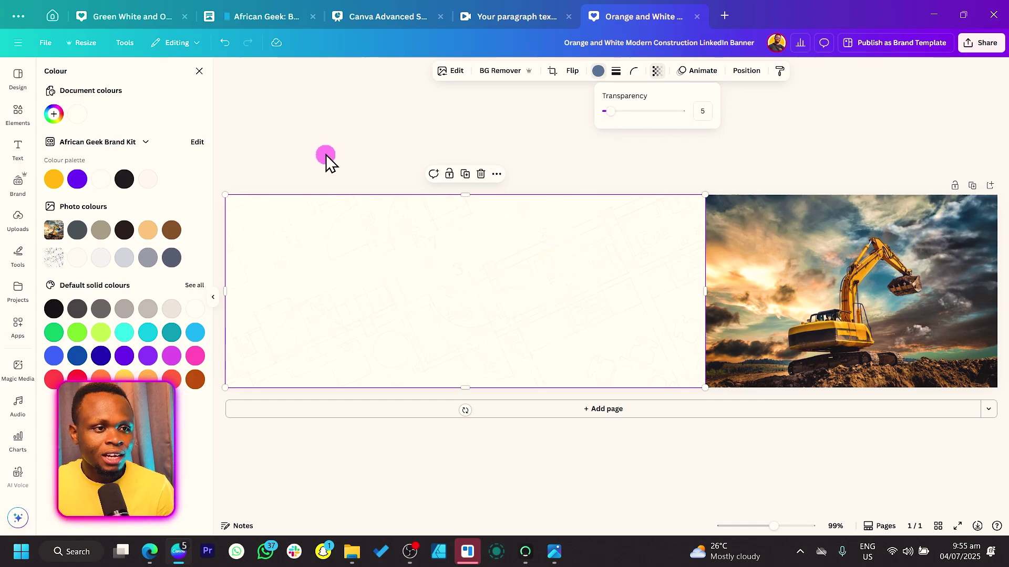
click(318, 121)
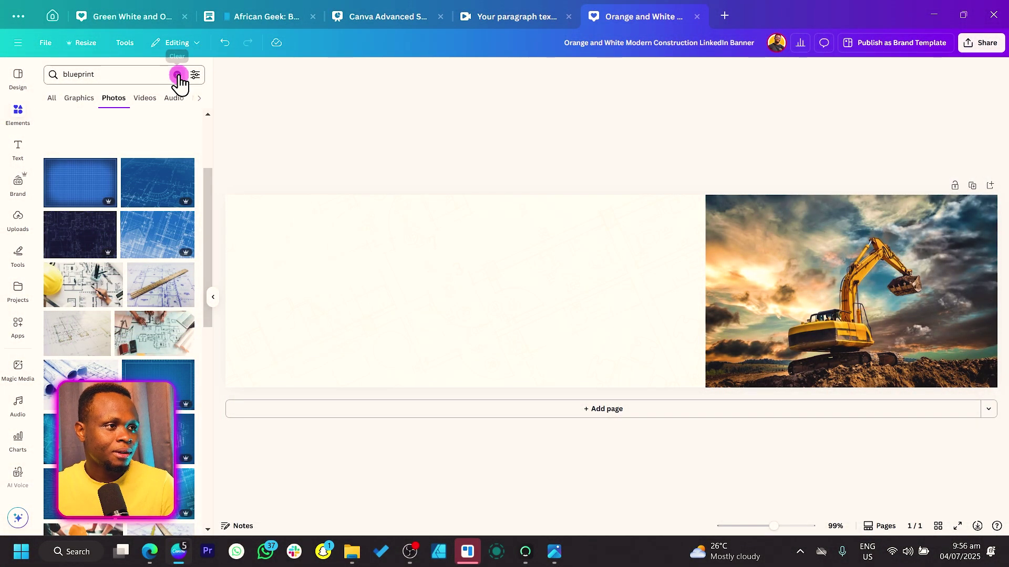
Add the recently used photo of the construction worker in a yellow helmet and position it over the excavator photo's left edge.
click(177, 75)
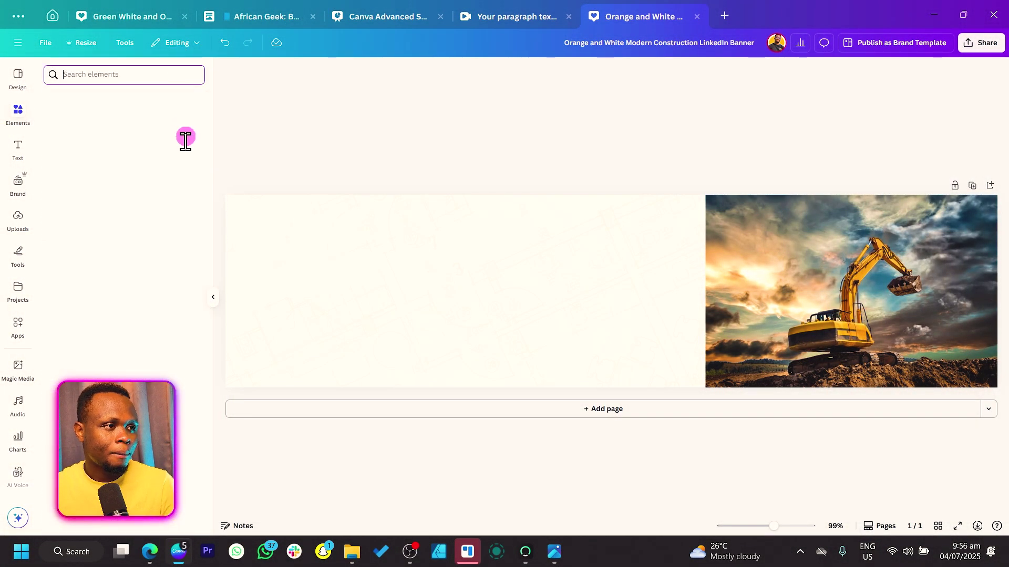
click(192, 127)
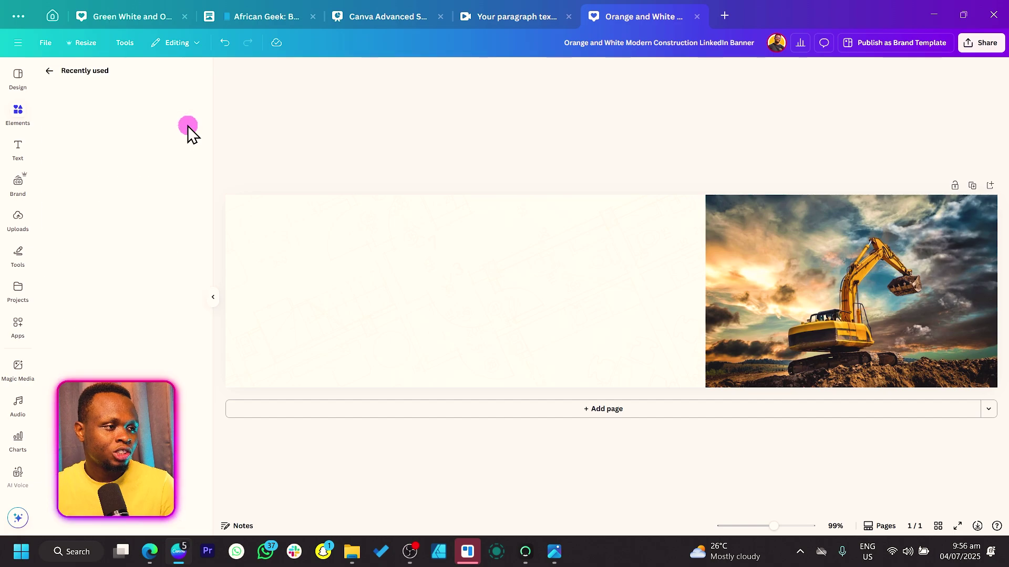
click(68, 279)
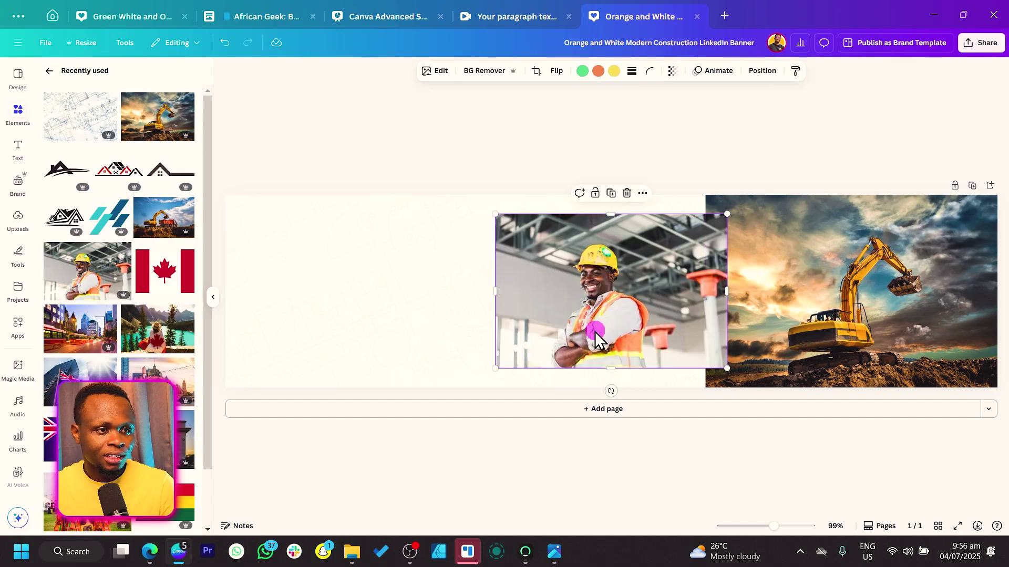
drag(607, 342, 638, 312)
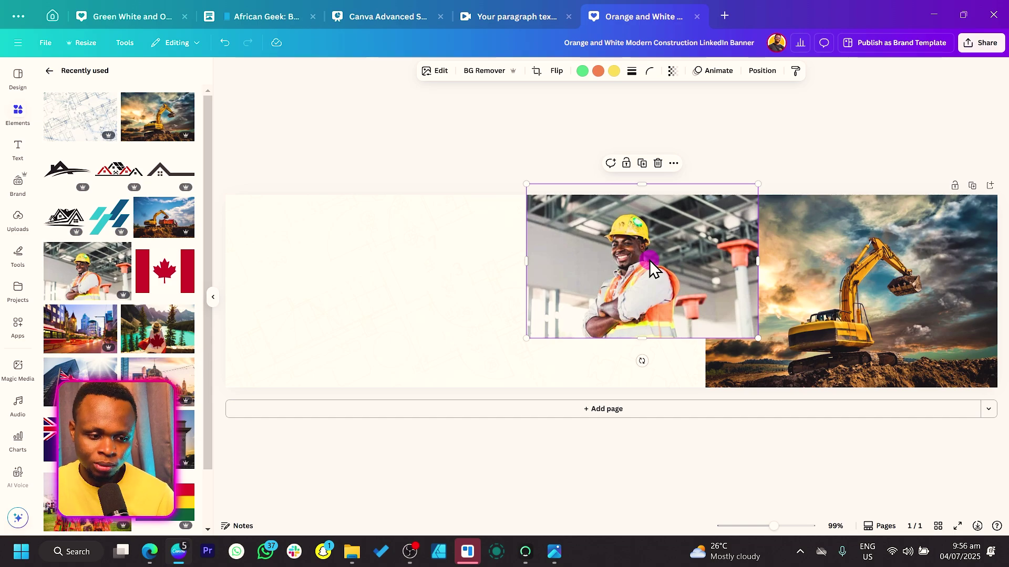
Remove the background of the construction worker photo and crop its sides and top closer to the figure.
click(478, 72)
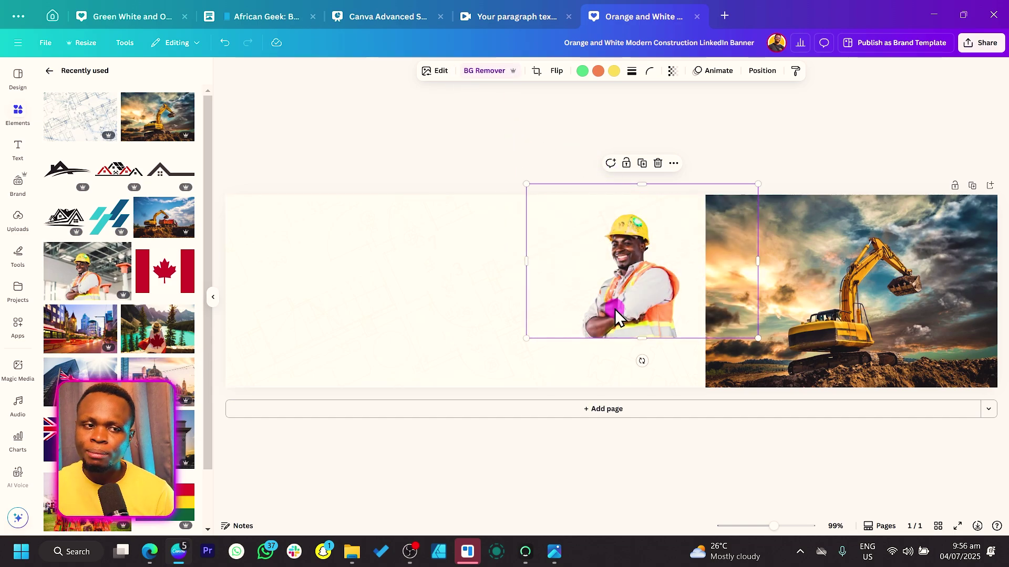
drag(758, 261, 685, 262)
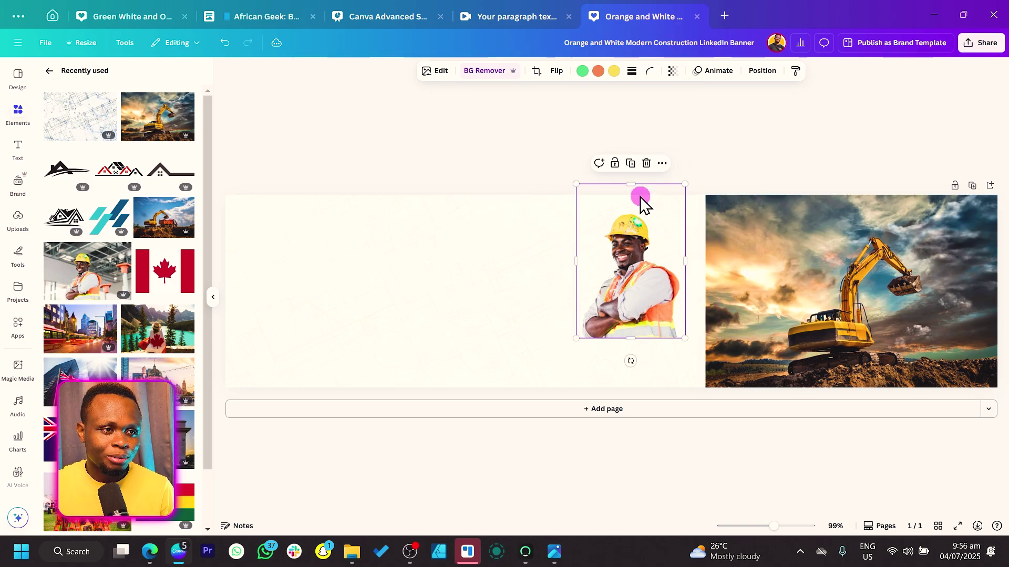
drag(631, 184, 630, 206)
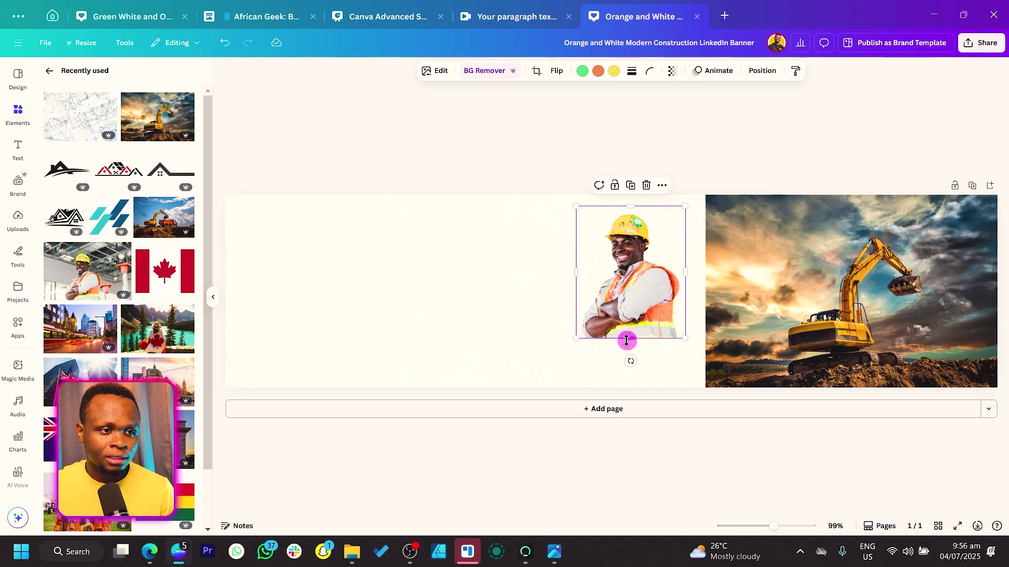
Enlarge the worker cut-out to nearly the banner's full height and place it over the excavator photo's left edge, flush with the bottom.
drag(624, 334, 440, 365)
drag(599, 322, 723, 298)
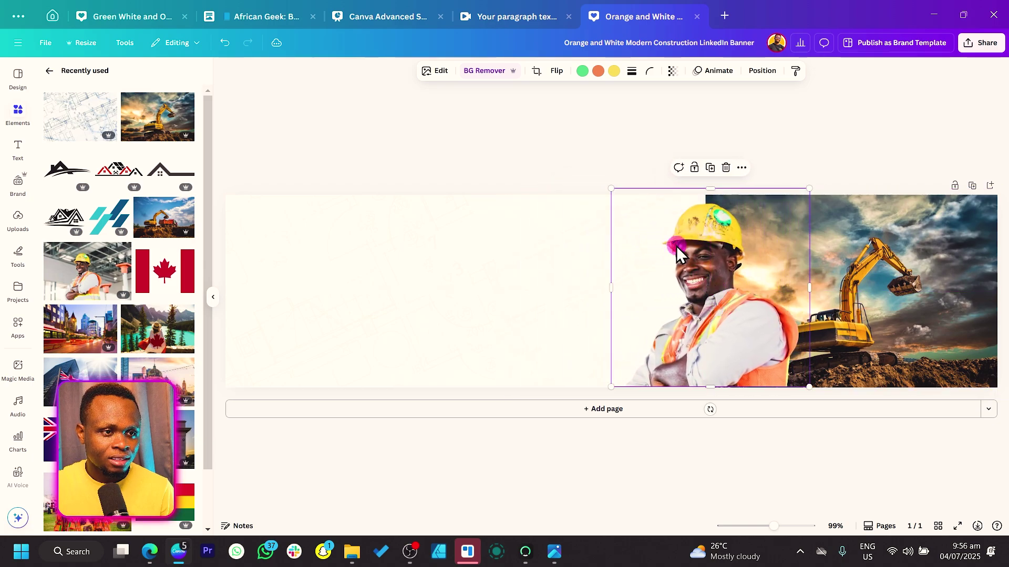
drag(612, 188, 597, 184)
click(595, 184)
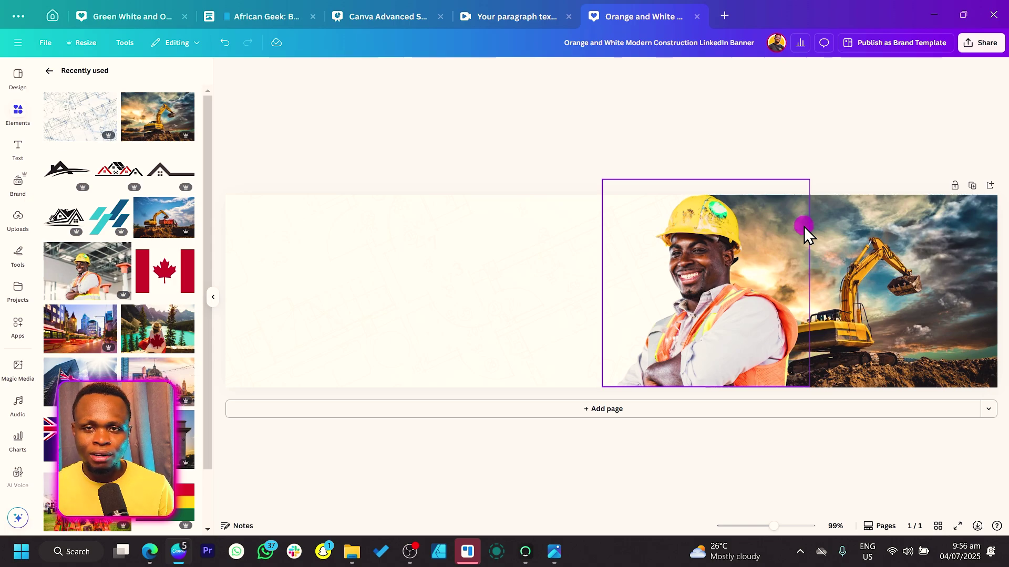
click(764, 260)
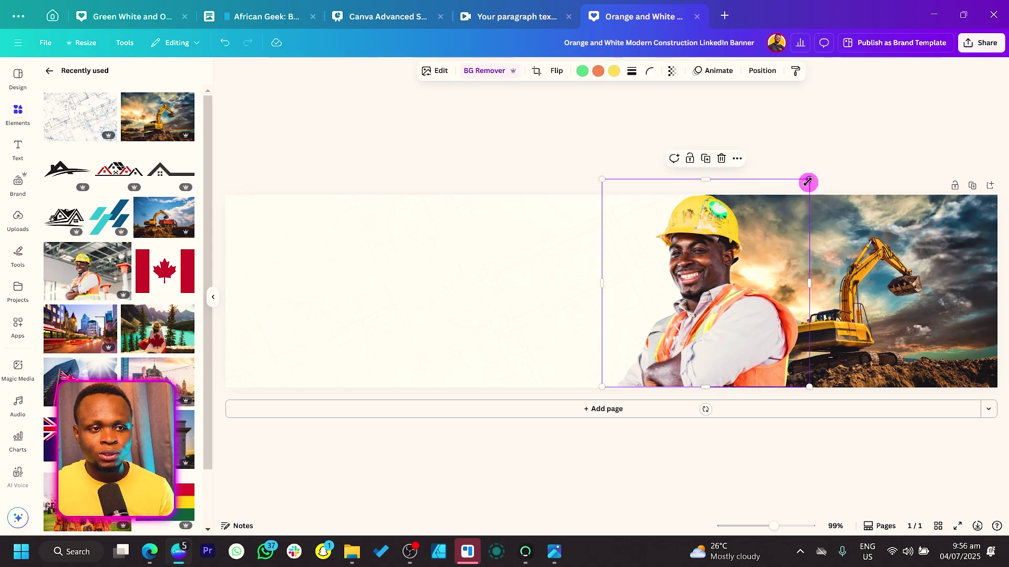
click(878, 122)
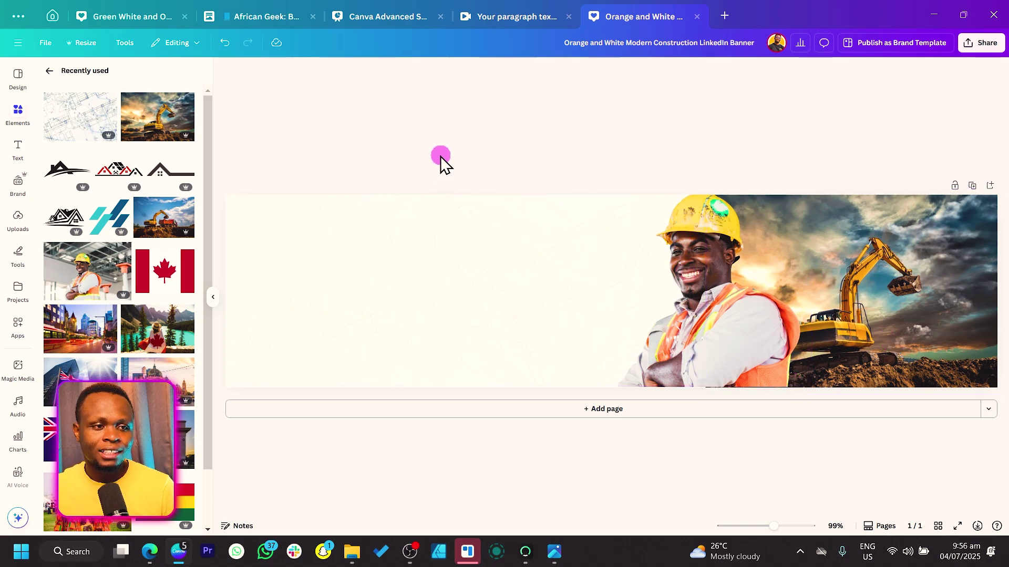
Adjust the worker photo's light: contrast 18, brightness 11, highlights 4, whites 22 and blacks 15.
click(718, 354)
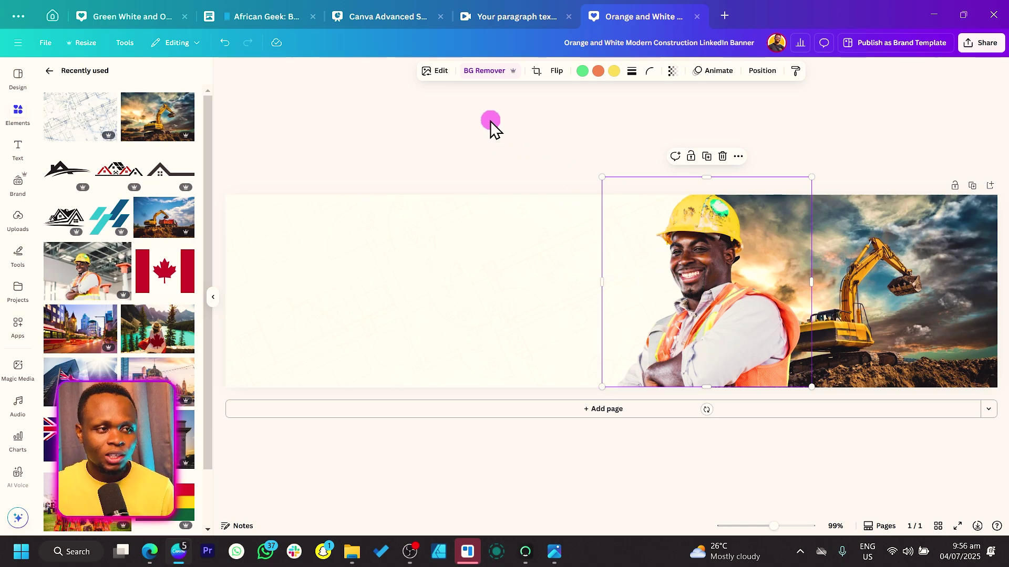
click(433, 74)
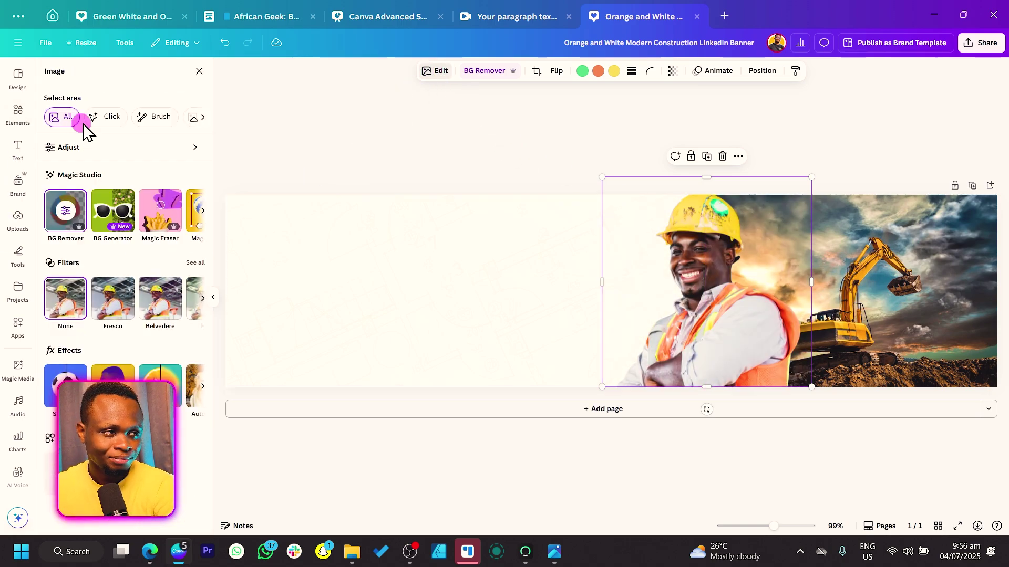
click(99, 151)
scroll(122, 284, down, 4)
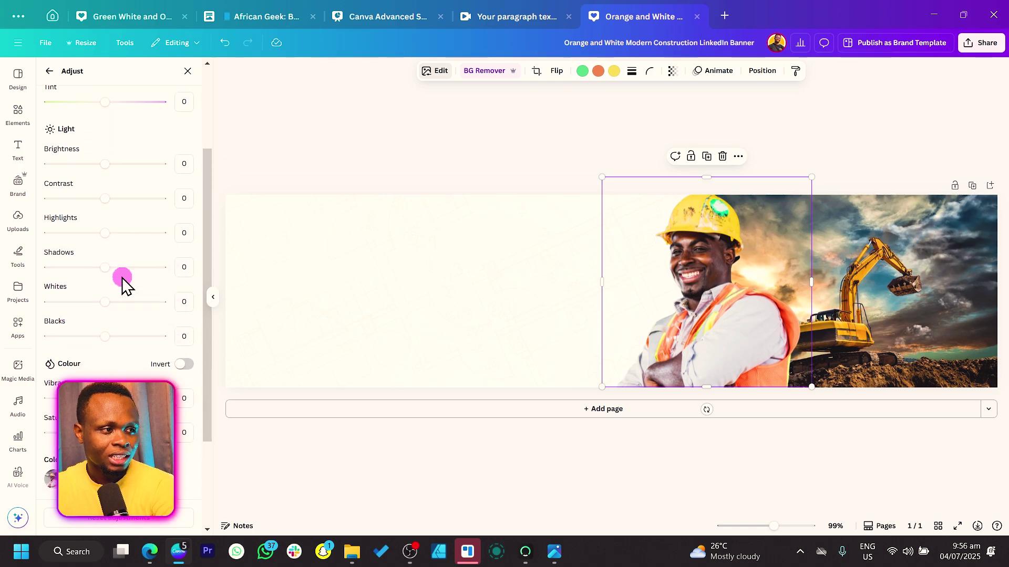
scroll(113, 352, up, 1)
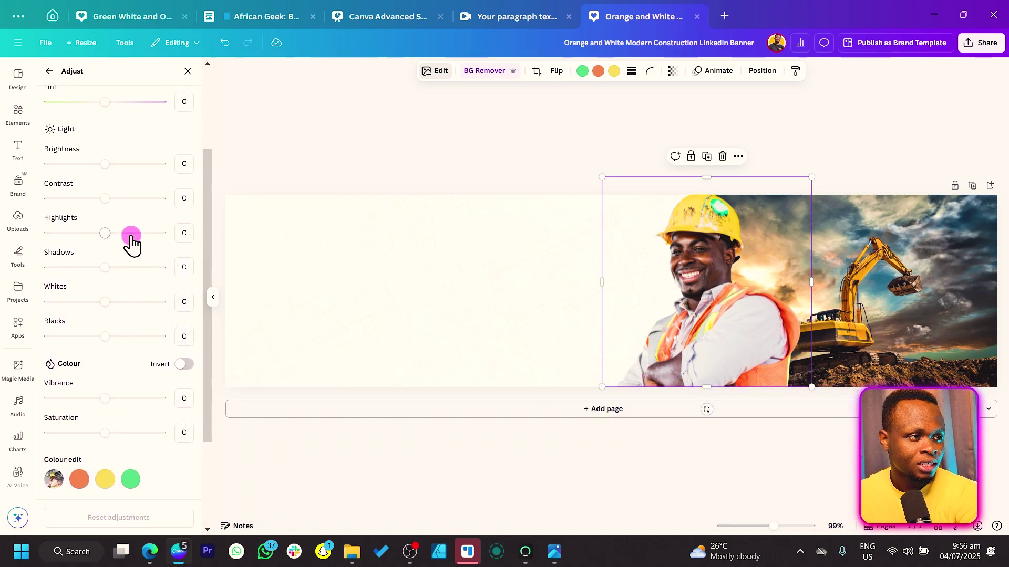
drag(105, 198, 115, 200)
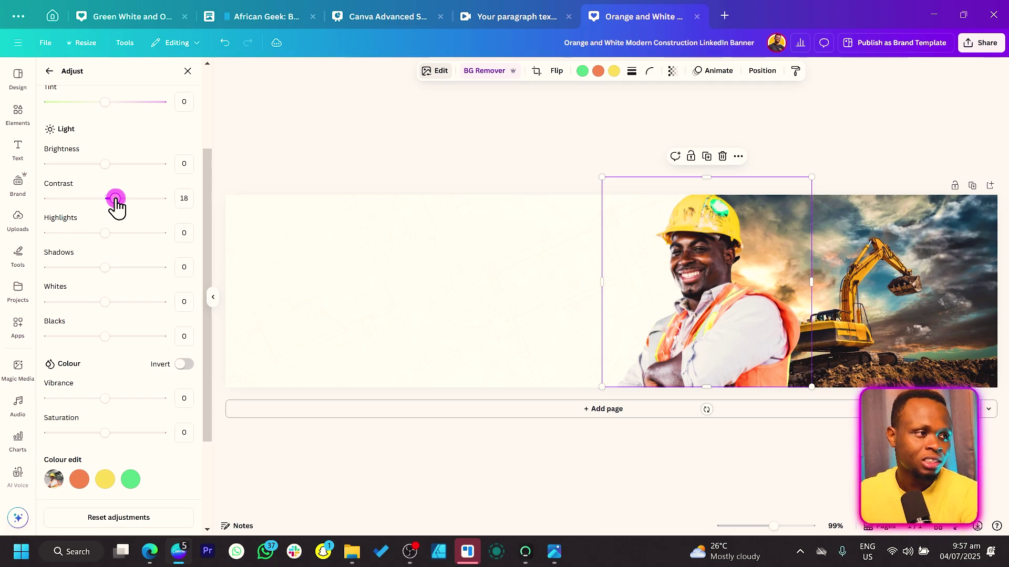
drag(130, 164, 112, 171)
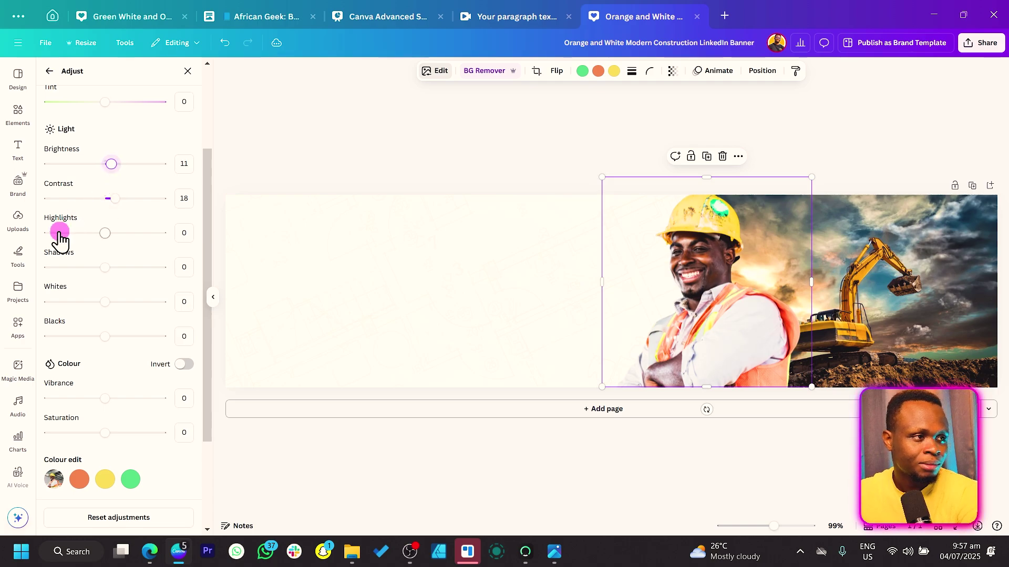
drag(110, 303, 115, 344)
mouse_move(105, 233)
mouse_down()
mouse_move(117, 232)
mouse_move(107, 233)
mouse_up()
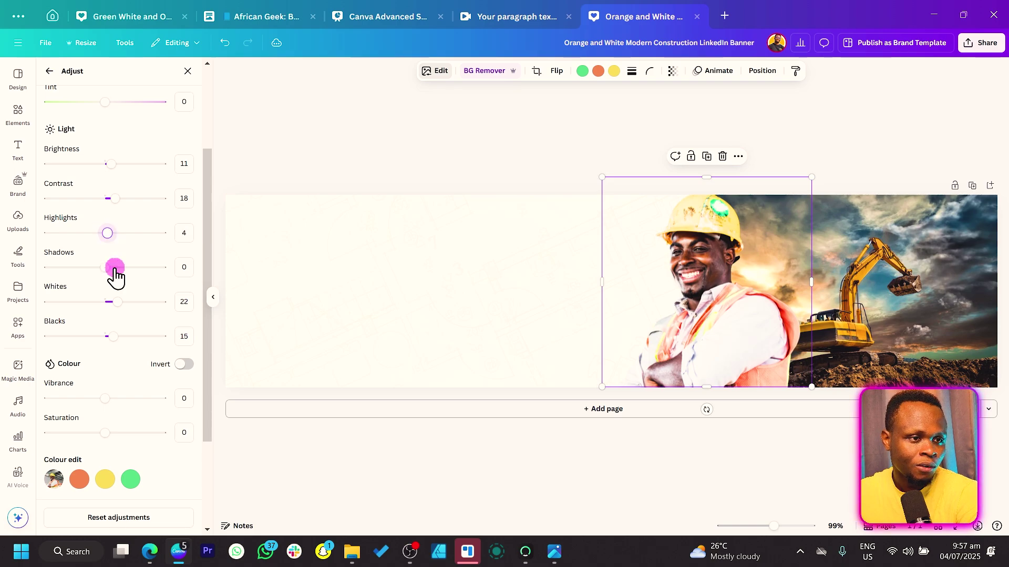
Refine the worker photo's adjustments with vibrance 36, brightness 0, saturation 28, clarity 13 and shadows 19.
drag(105, 398, 124, 399)
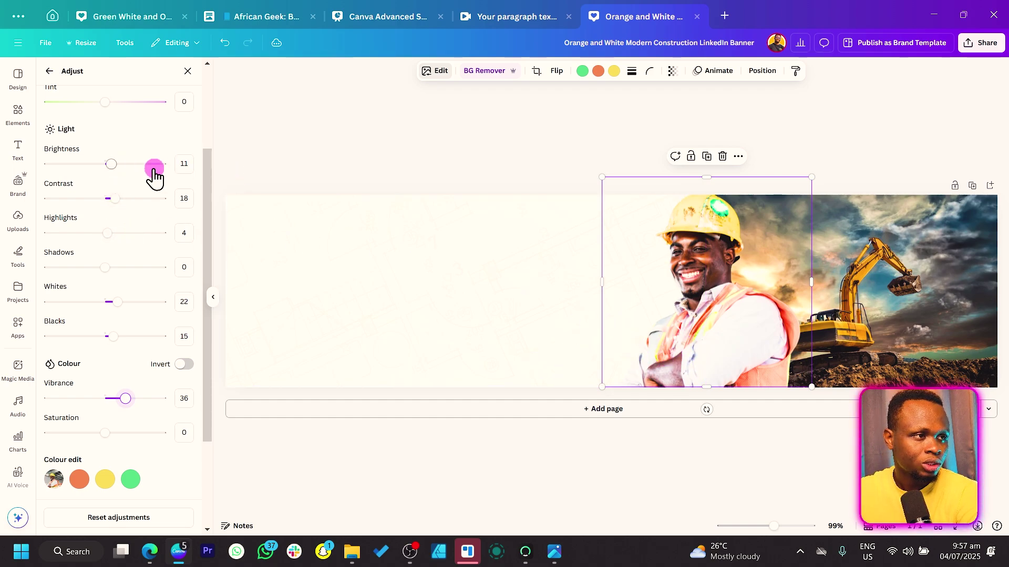
drag(114, 169, 104, 166)
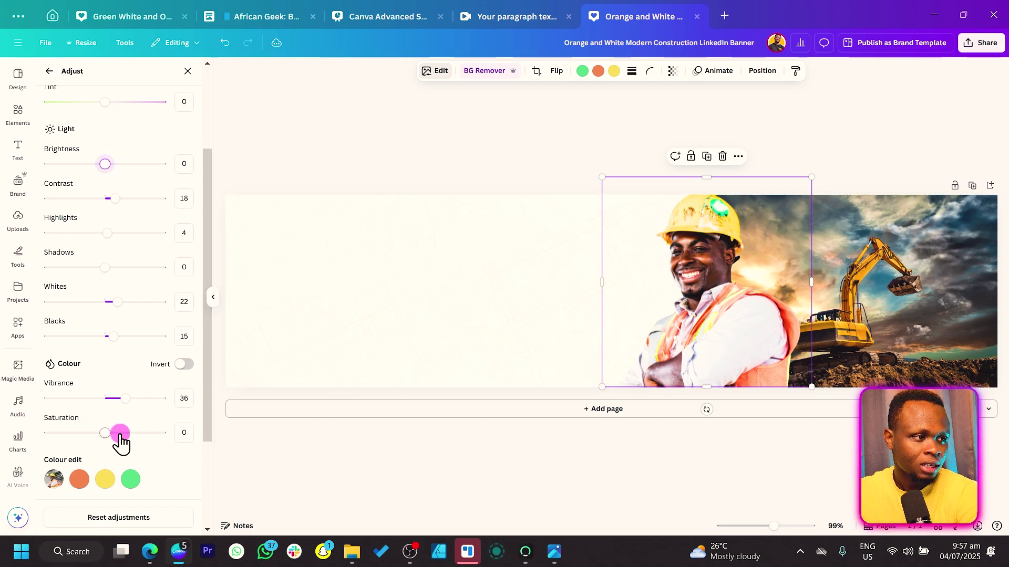
drag(104, 433, 115, 455)
scroll(122, 437, down, 3)
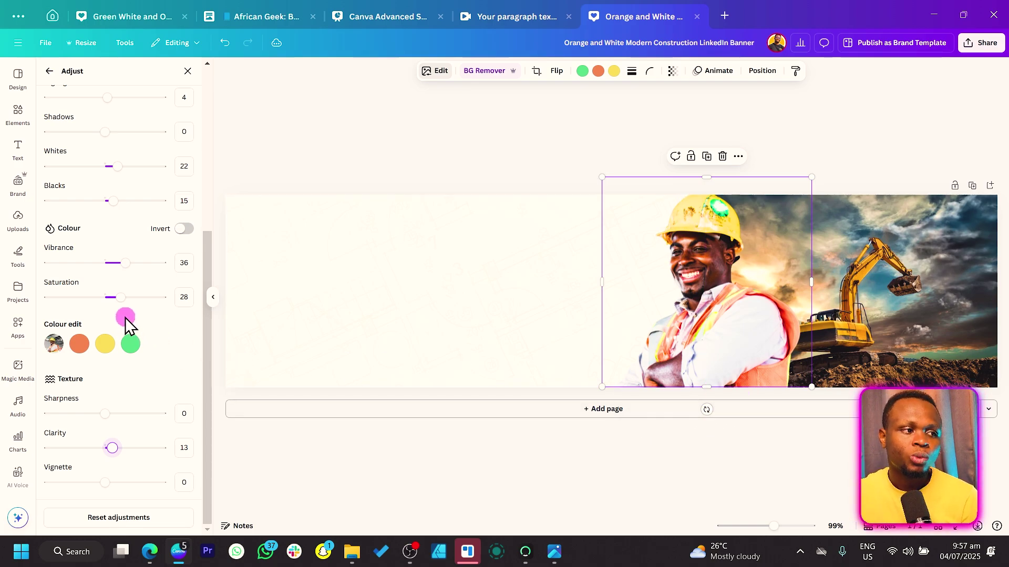
scroll(125, 317, up, 1)
scroll(75, 363, up, 2)
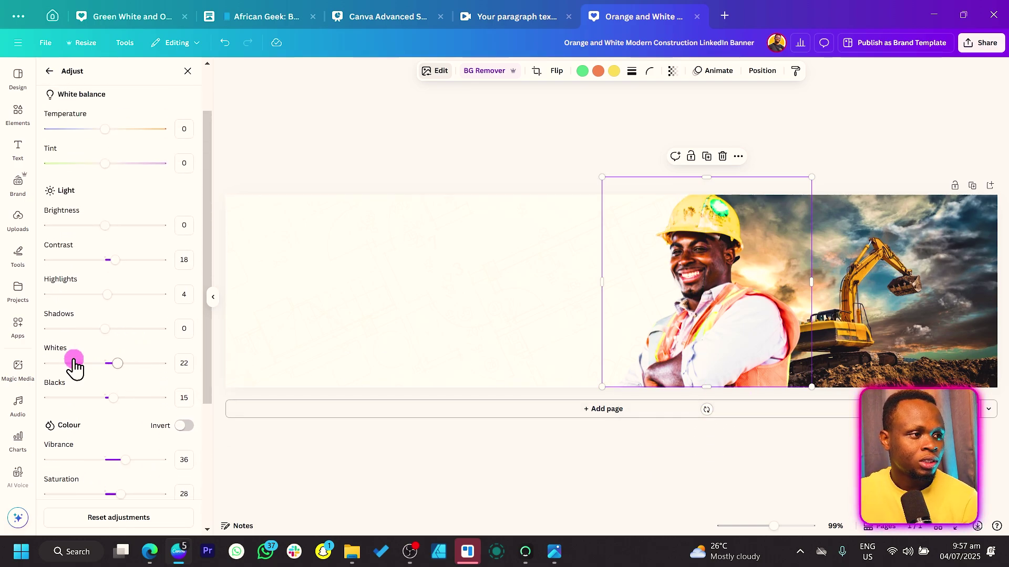
drag(104, 329, 116, 329)
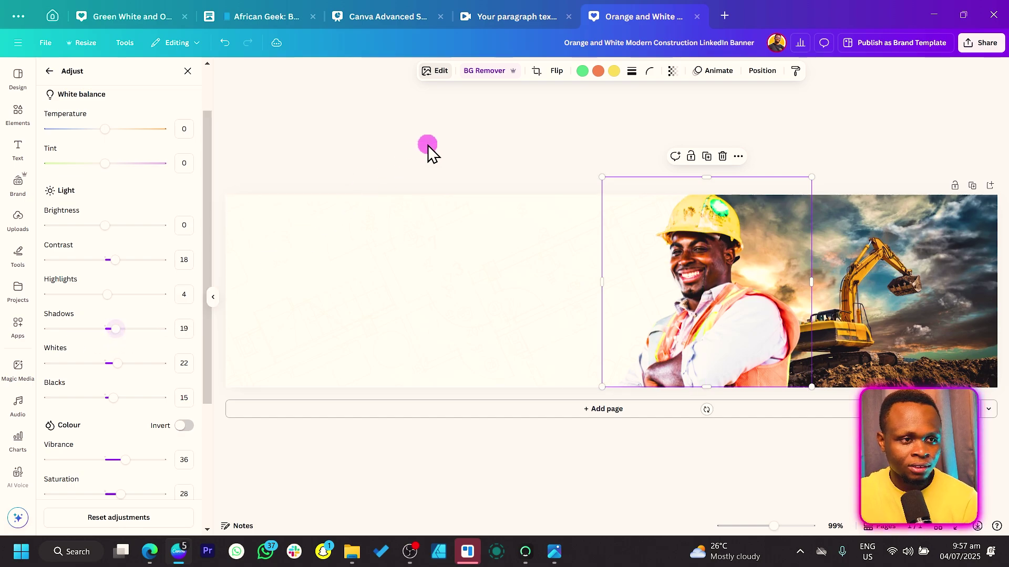
click(428, 146)
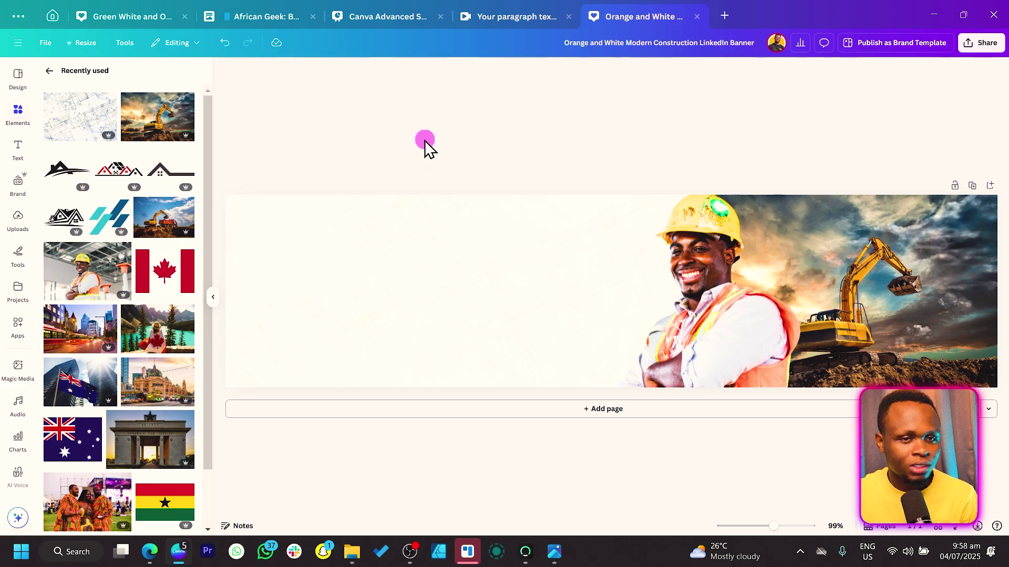
Add a square shape and reshape it into a wide, thin bar in the upper part of the blank area.
key(ctrl+v)
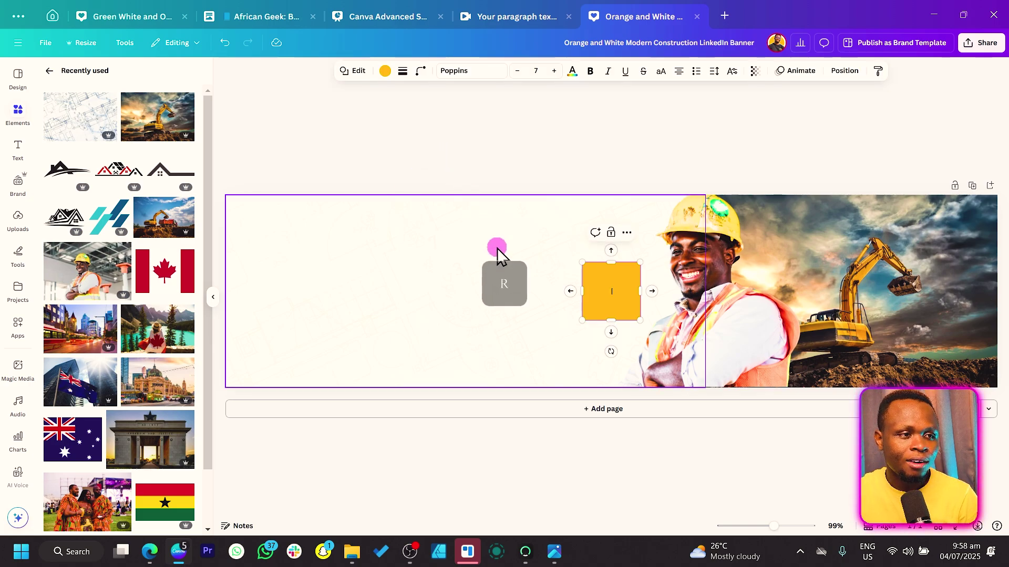
drag(620, 297, 279, 247)
drag(384, 291, 452, 280)
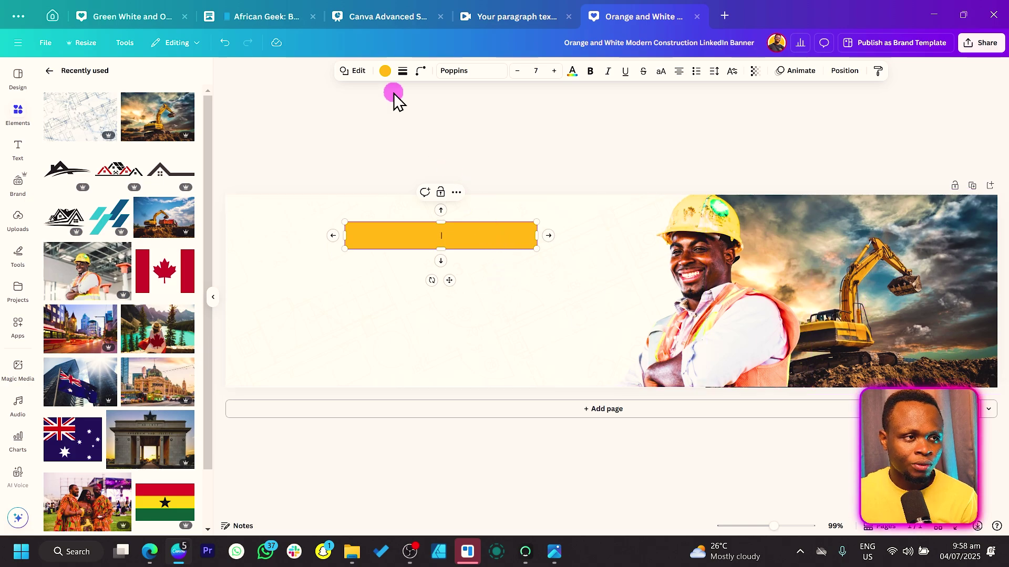
Recolour the bar with the yellow #FFB602 sampled from the excavator and nudge it slightly upwards.
click(386, 72)
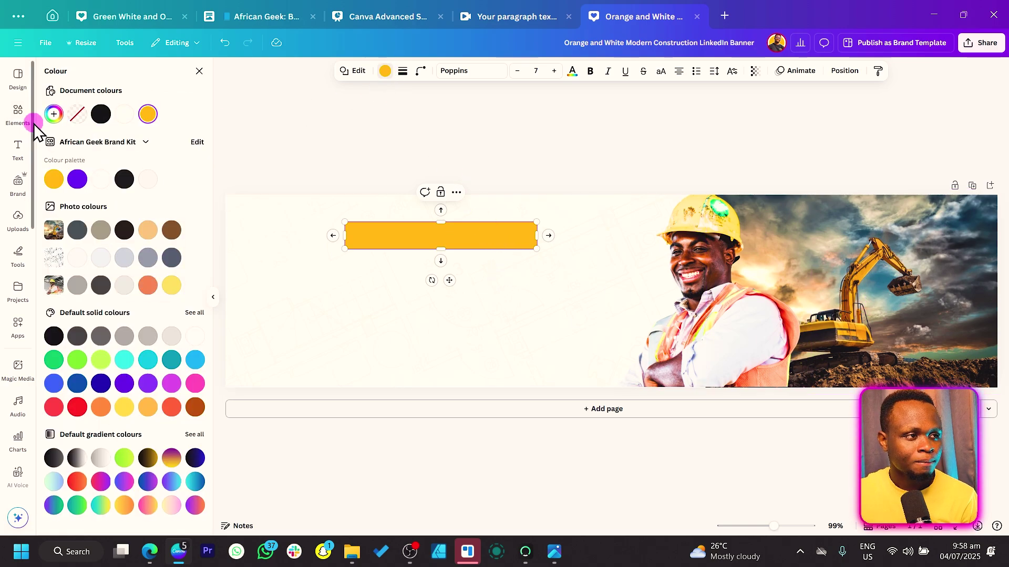
click(54, 115)
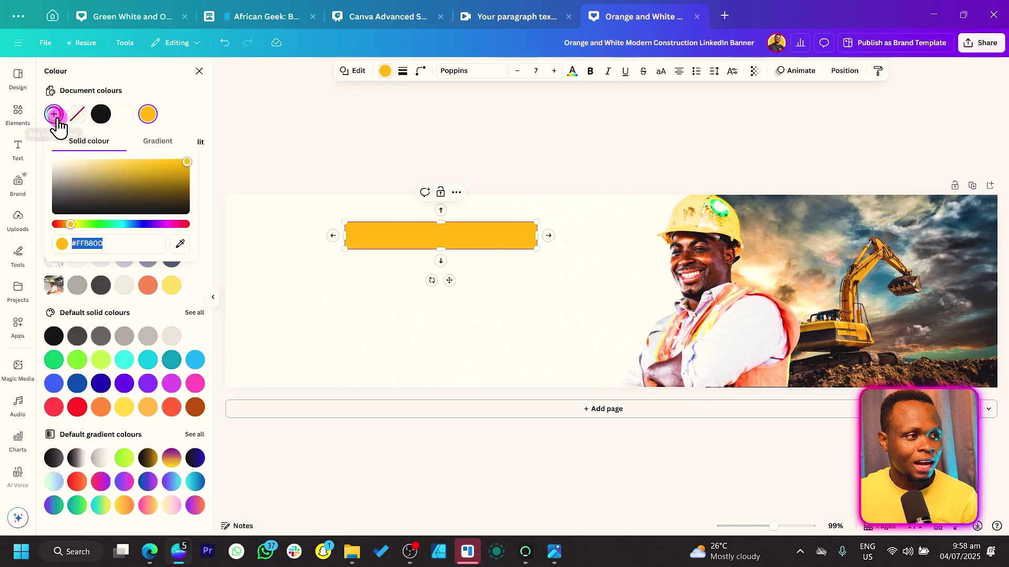
click(179, 246)
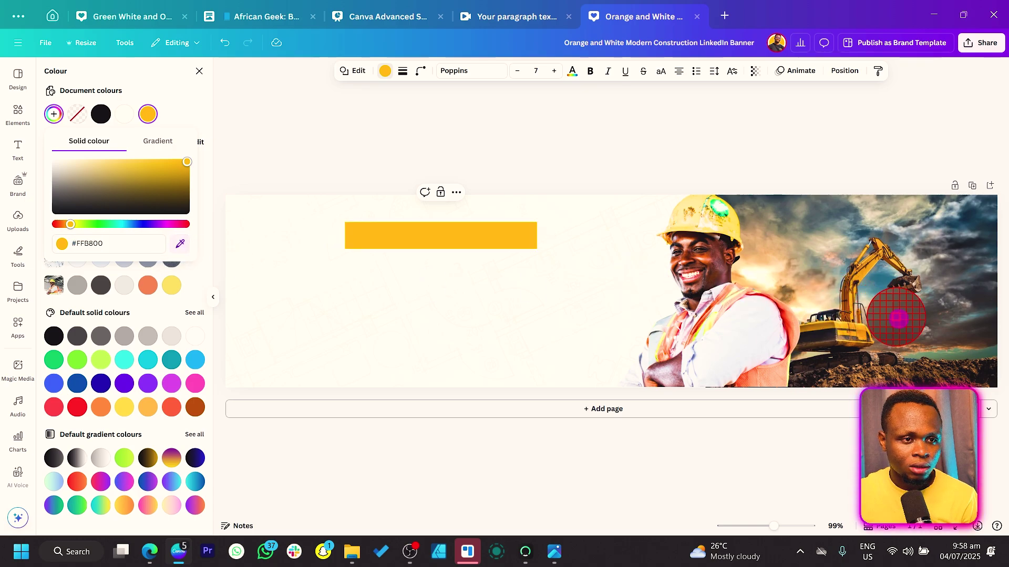
click(860, 328)
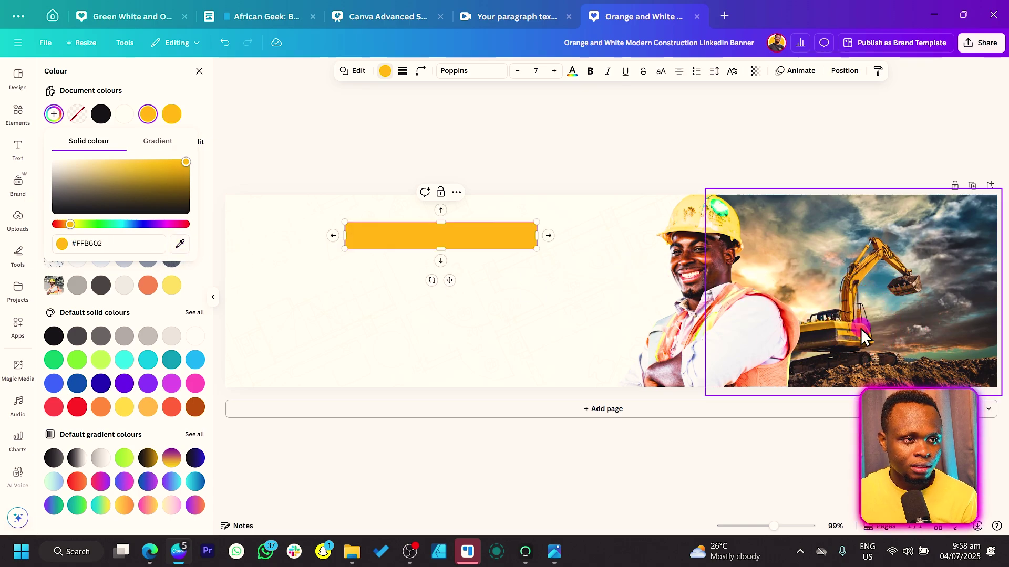
click(546, 178)
drag(492, 235, 496, 230)
click(534, 144)
Add a text box below the yellow bar reading "I Build Strong Lasting Buildings From Ground Up".
key(t)
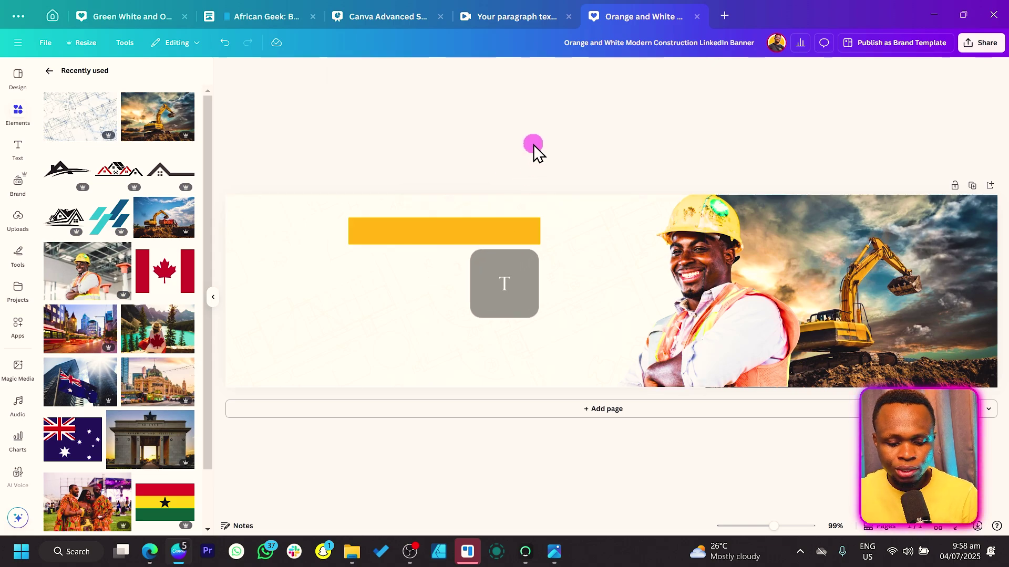
drag(588, 288, 347, 246)
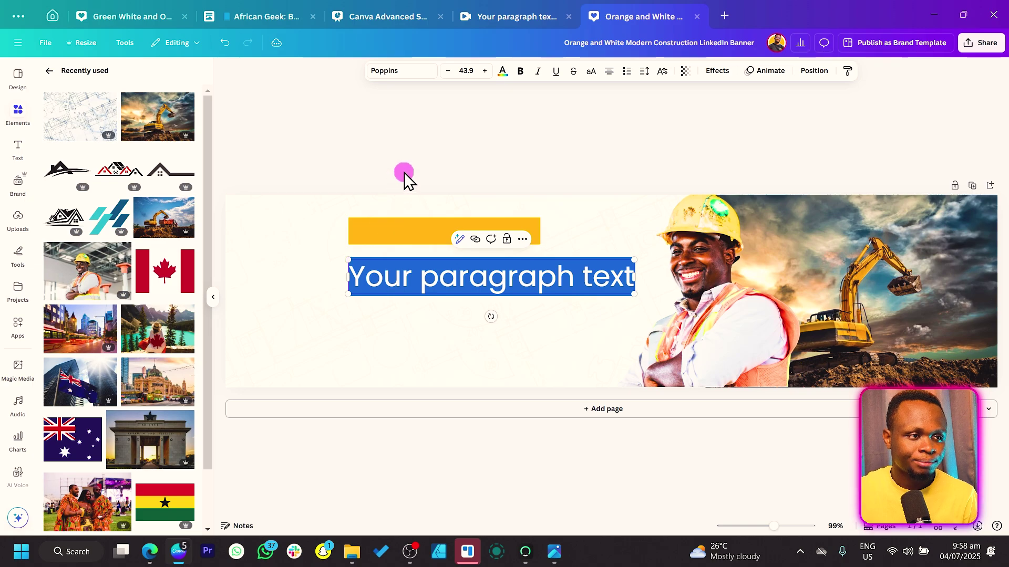
click(487, 277)
triple_click(487, 278)
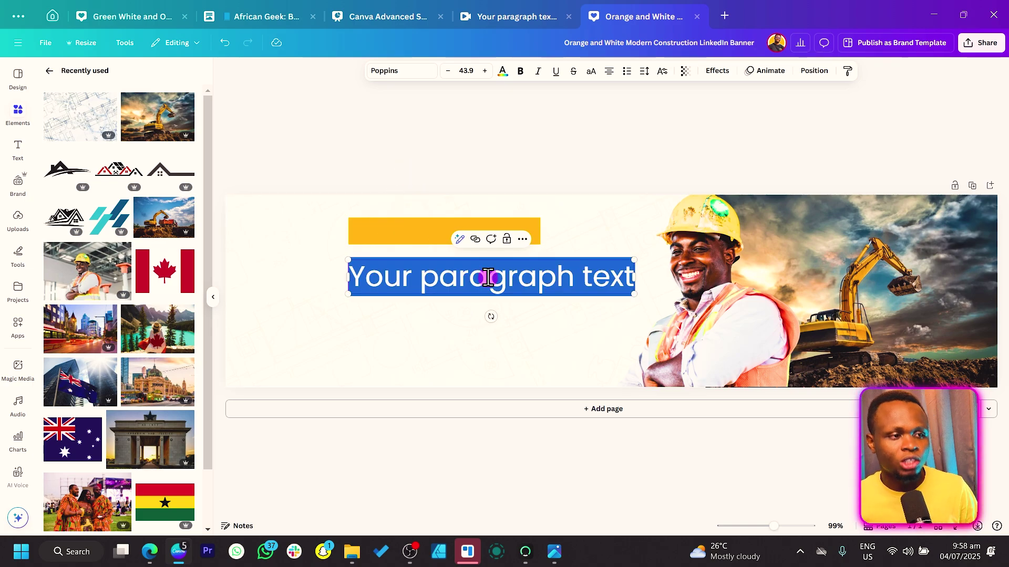
key(BackSpace)
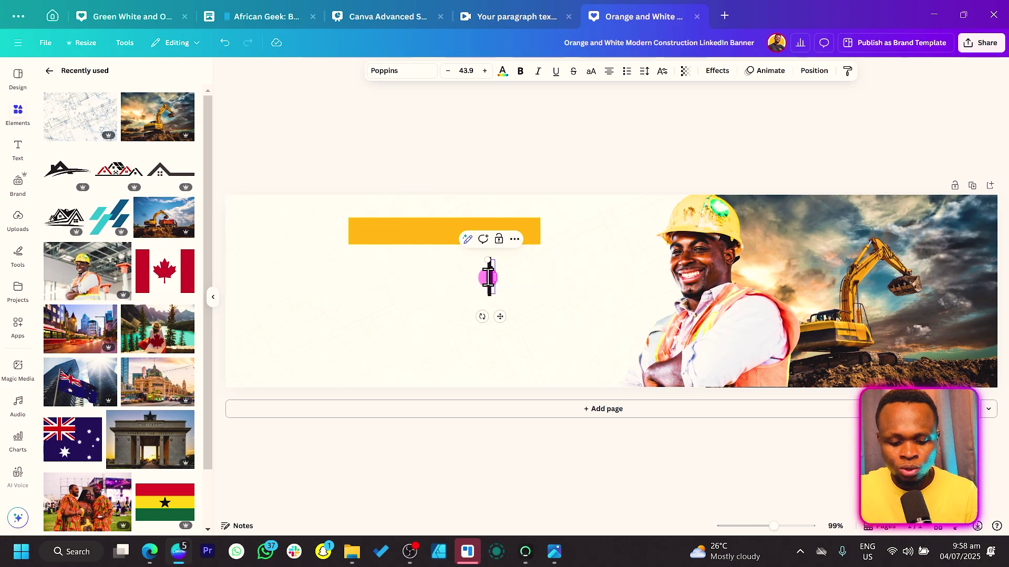
text(I Build Strong Lasting Buildings From Ground Up)
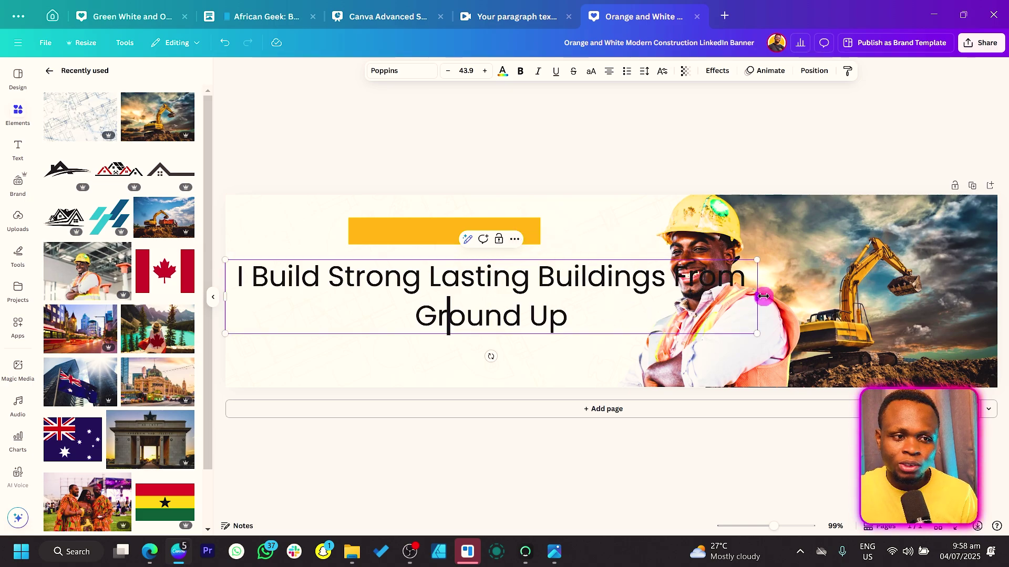
Narrow the headline's text box so it wraps after "Lasting", and shift it left to clear the worker.
drag(763, 296, 680, 297)
click(608, 150)
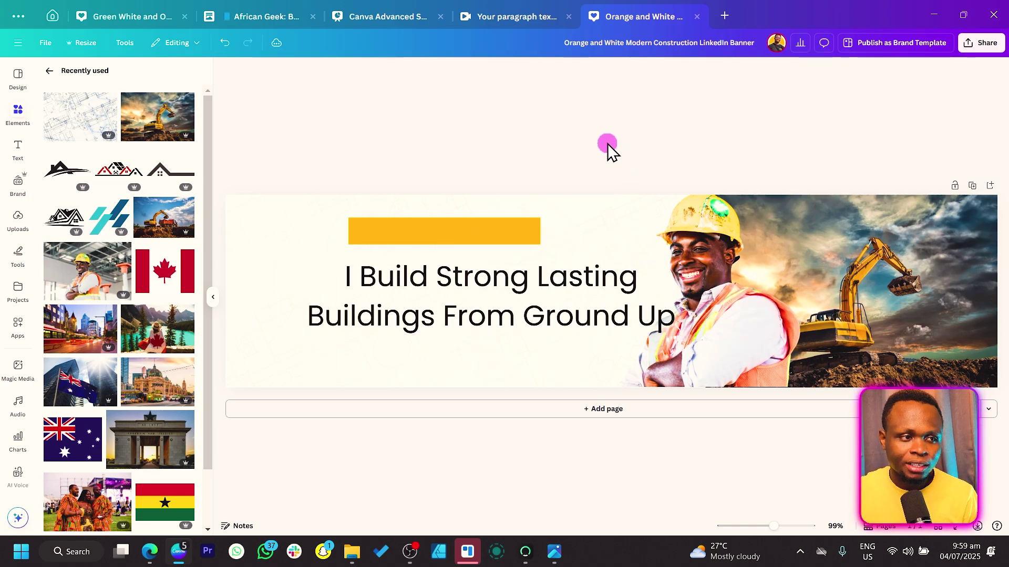
drag(610, 302, 571, 306)
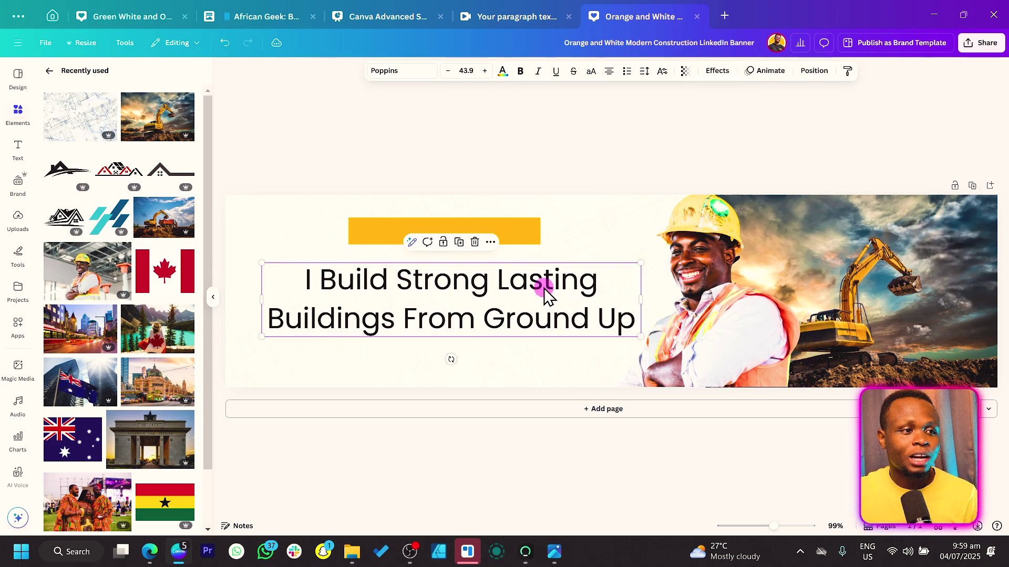
Make the headline bold on two lines with line spacing 1.01, and bring it and the yellow bar closer together.
key(ctrl+a)
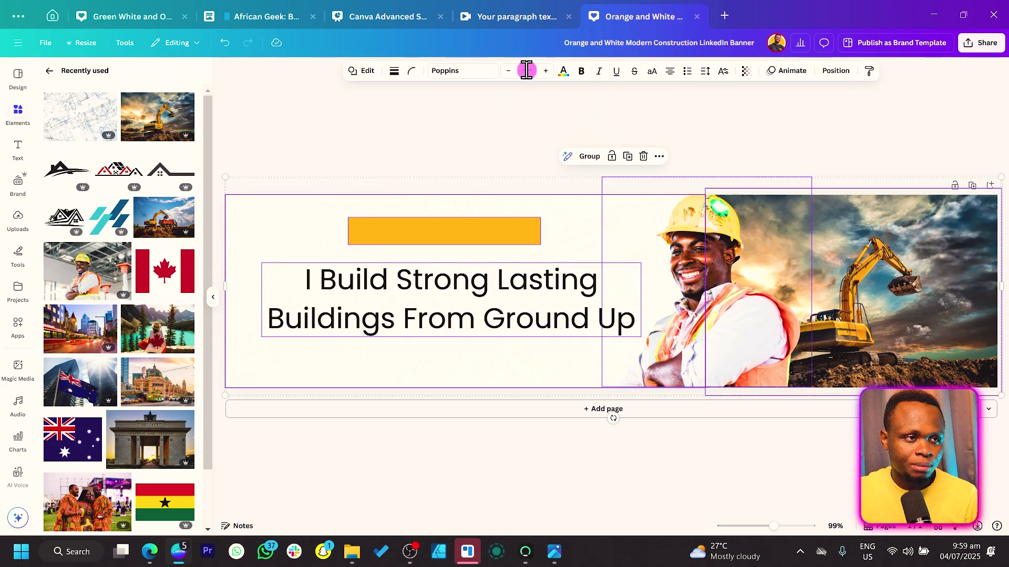
click(581, 288)
click(520, 71)
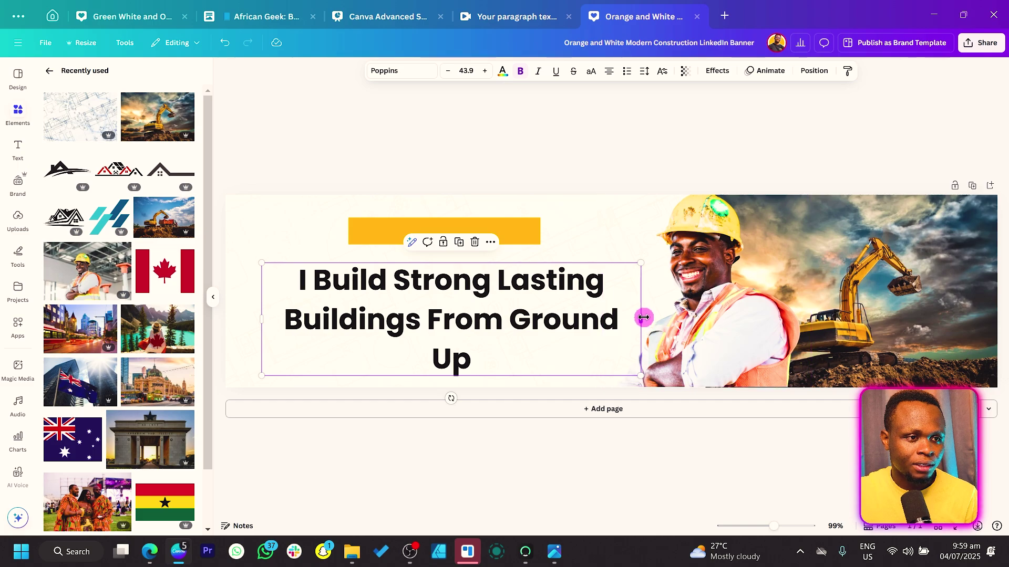
drag(641, 319, 652, 318)
click(647, 71)
drag(626, 145, 613, 145)
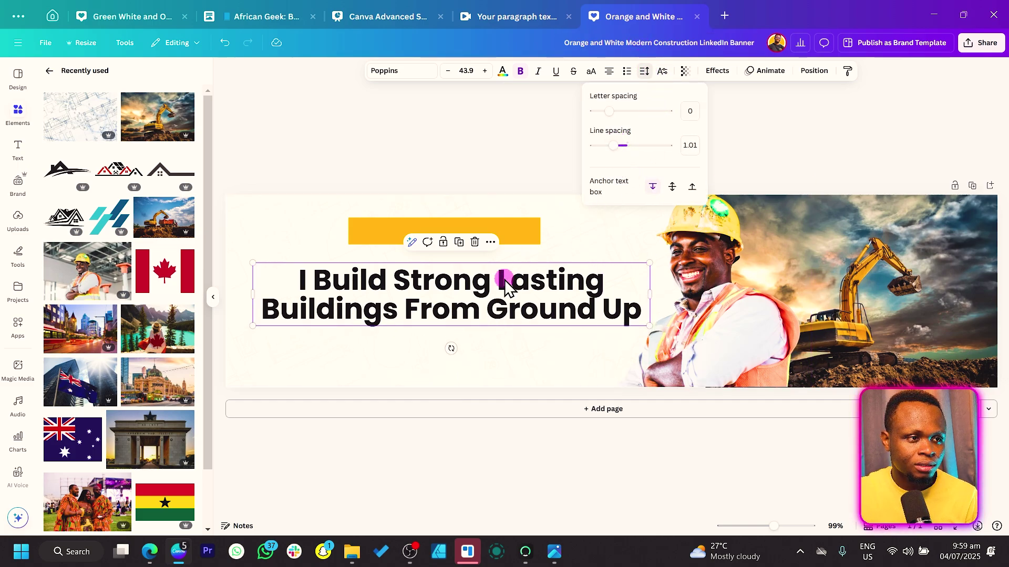
click(469, 158)
mouse_move(489, 304)
mouse_down()
mouse_move(487, 287)
mouse_move(481, 302)
mouse_up()
drag(516, 237, 523, 243)
Duplicate the headline onto the yellow bar, remove the copy's bold and scale it down to size 22.2.
drag(527, 302, 521, 240)
click(521, 72)
drag(638, 202, 544, 257)
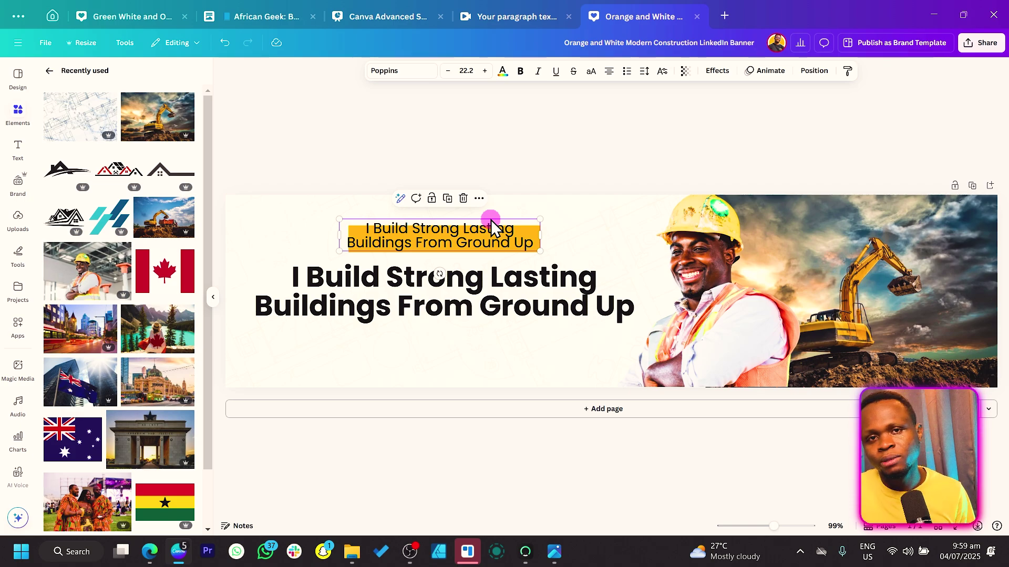
Replace the copied text on the yellow bar with "LinkedIn Construction Worldwide".
double_click(488, 242)
text(Linkr)
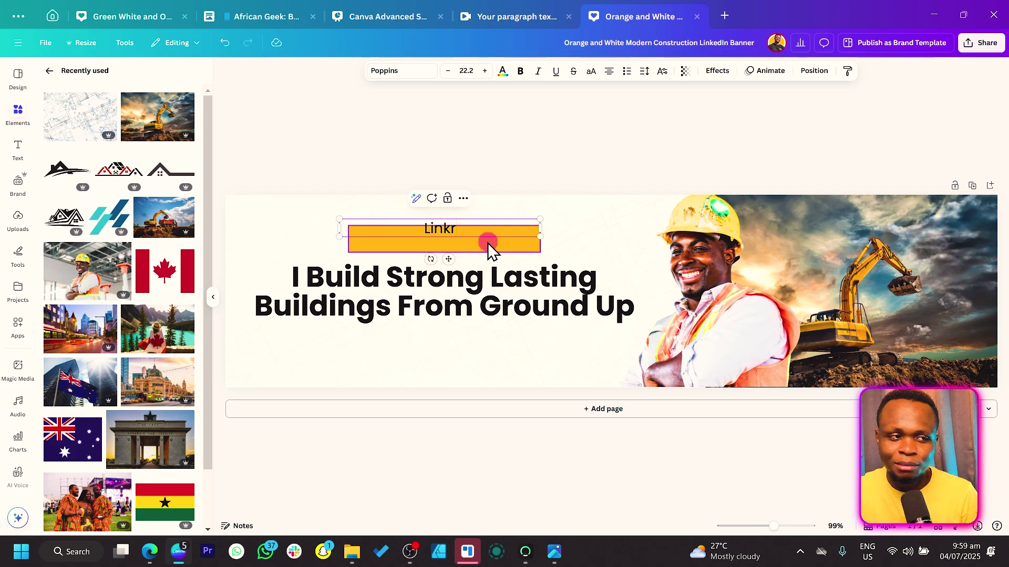
key(BackSpace)
text(ed)
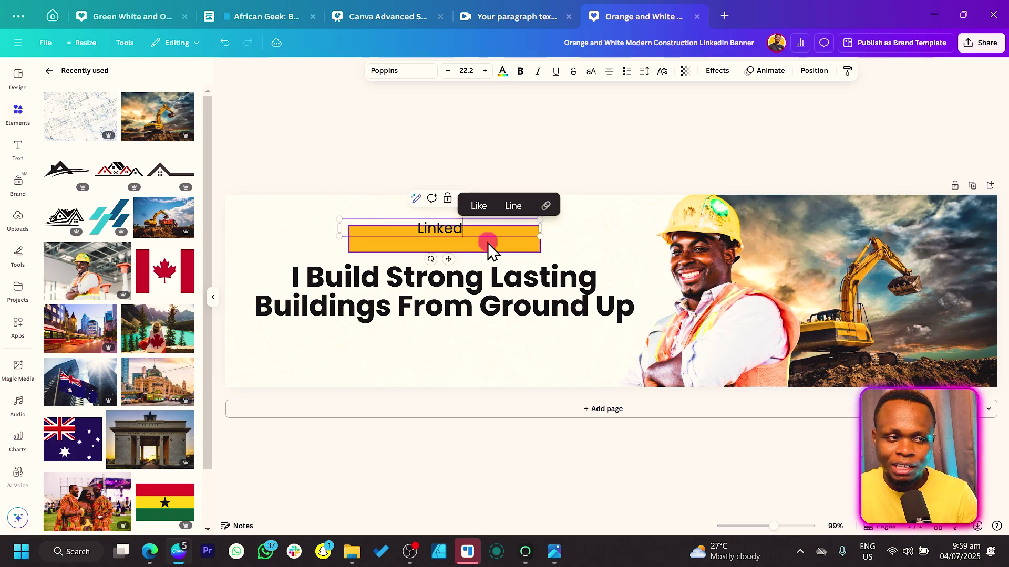
text(In C)
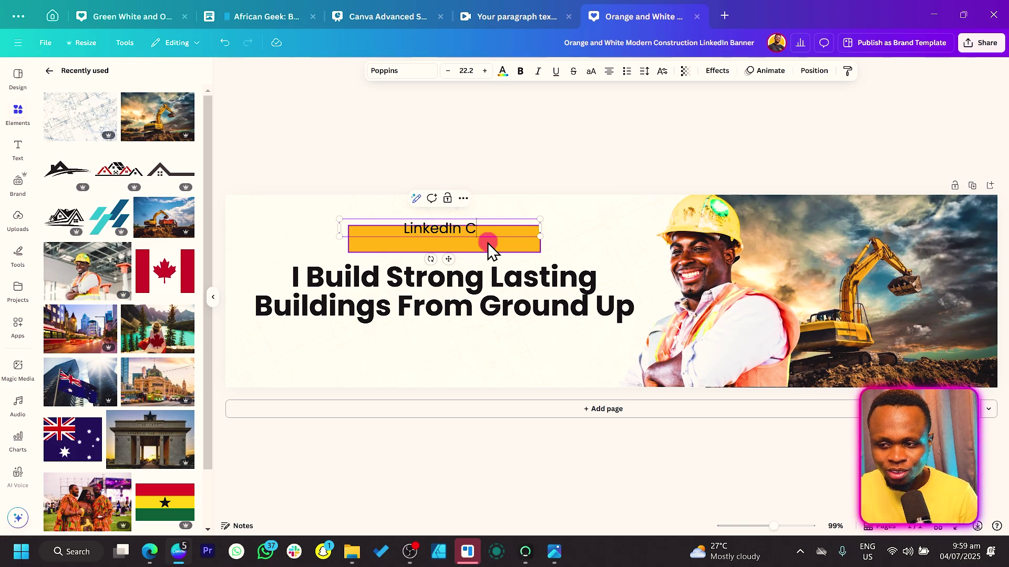
text(onstruction Worldwide)
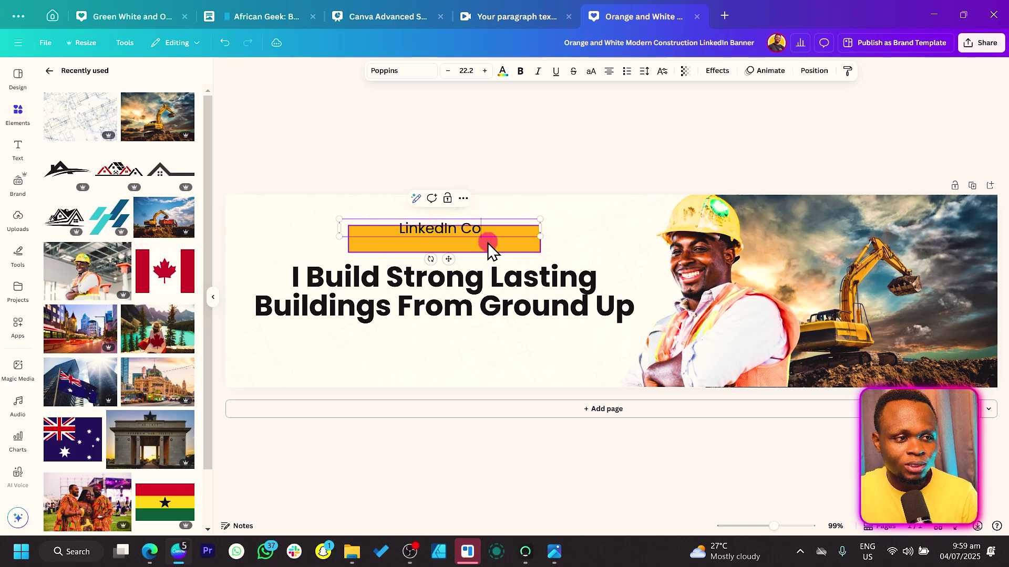
Fit the label on one line, widen the yellow bar around it and center the label on the bar.
drag(329, 236, 316, 236)
drag(443, 259, 478, 257)
click(489, 227)
drag(540, 239, 565, 239)
click(581, 200)
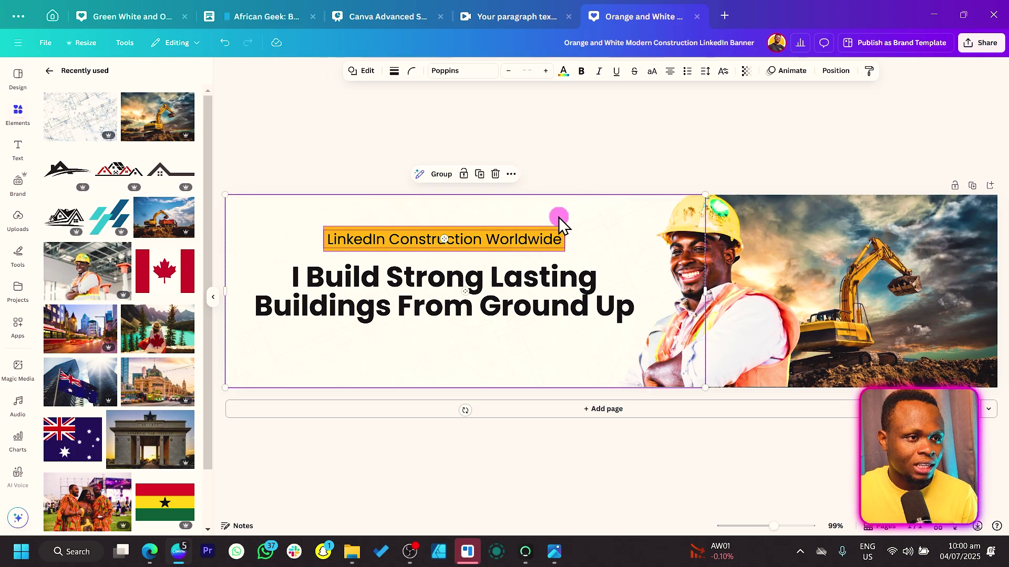
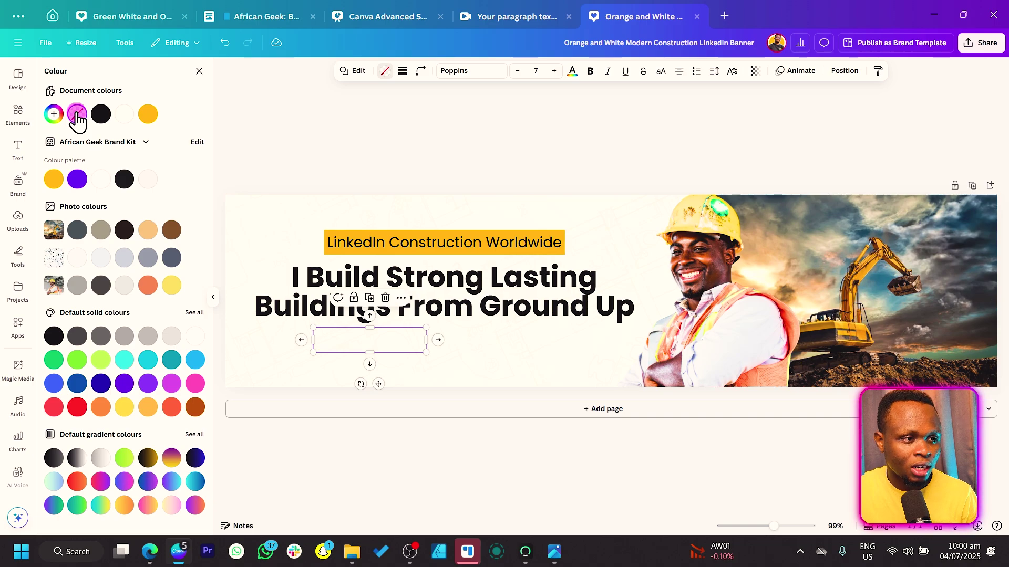
Give the unfilled rectangle below the headline a solid outline of weight 2 and place a duplicate beside it.
click(403, 72)
click(373, 102)
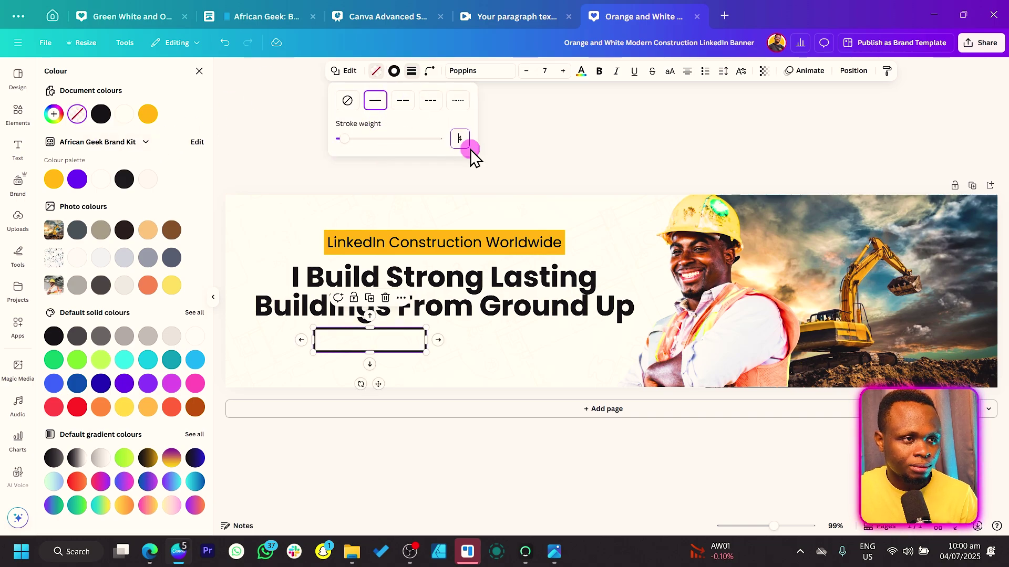
text(2)
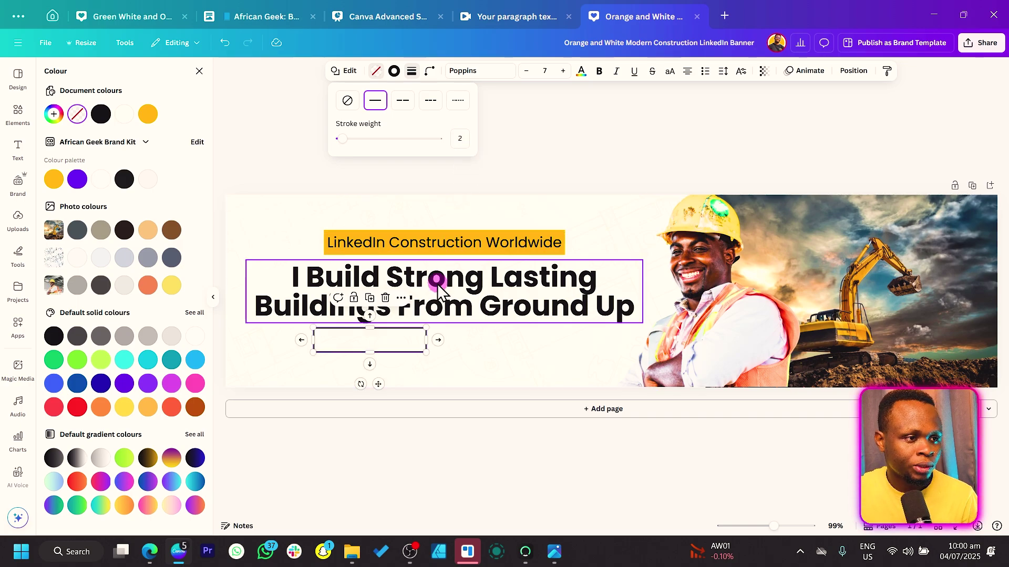
mouse_move(407, 353)
mouse_down()
mouse_move(396, 349)
mouse_move(527, 351)
mouse_move(509, 351)
mouse_up()
Duplicate the yellow bar's label onto the outlined boxes and change the copy's text to "24/7 Supervision".
click(359, 283)
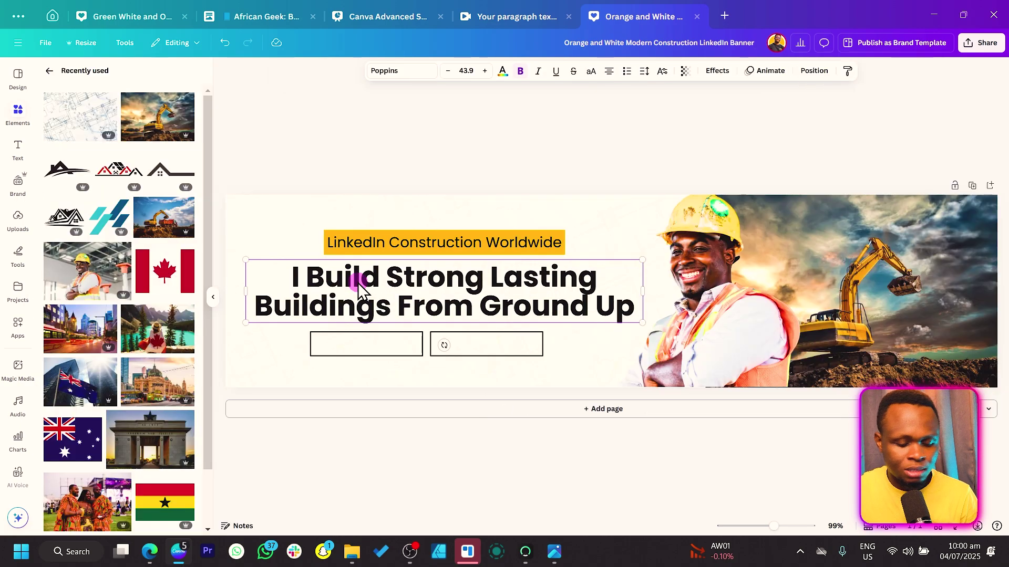
click(354, 241)
drag(354, 241, 345, 349)
double_click(345, 348)
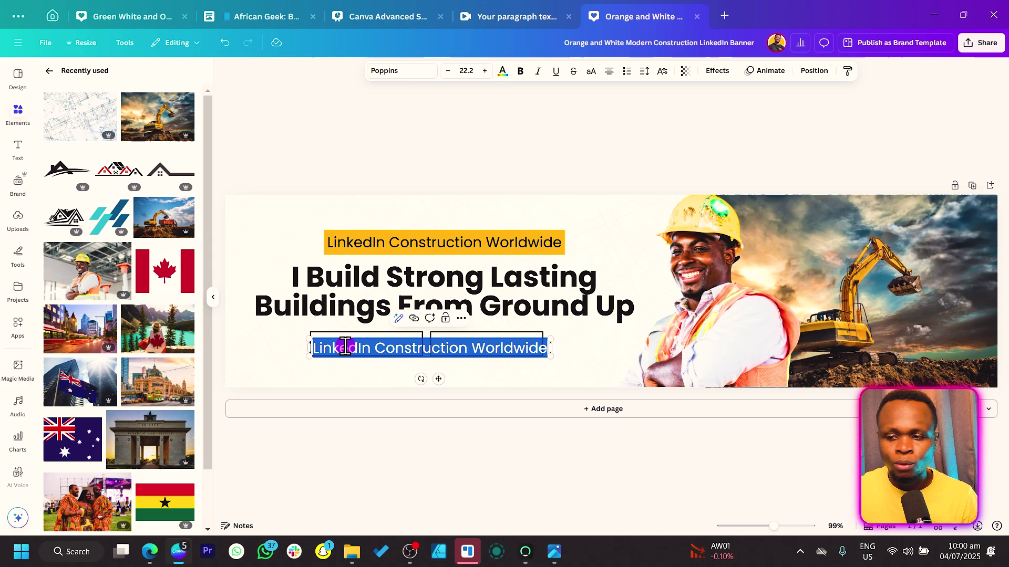
text(24/7)
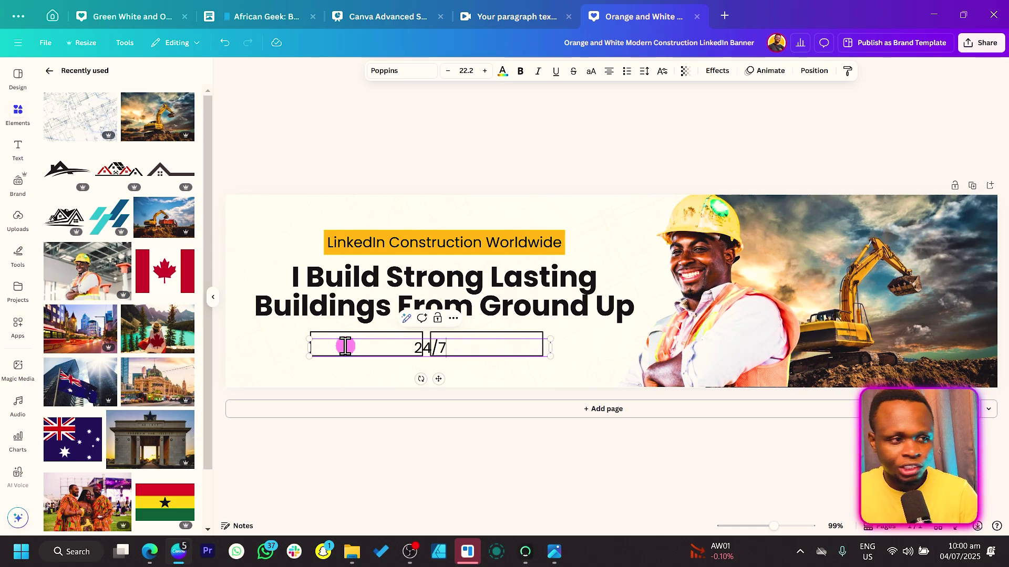
text( Super)
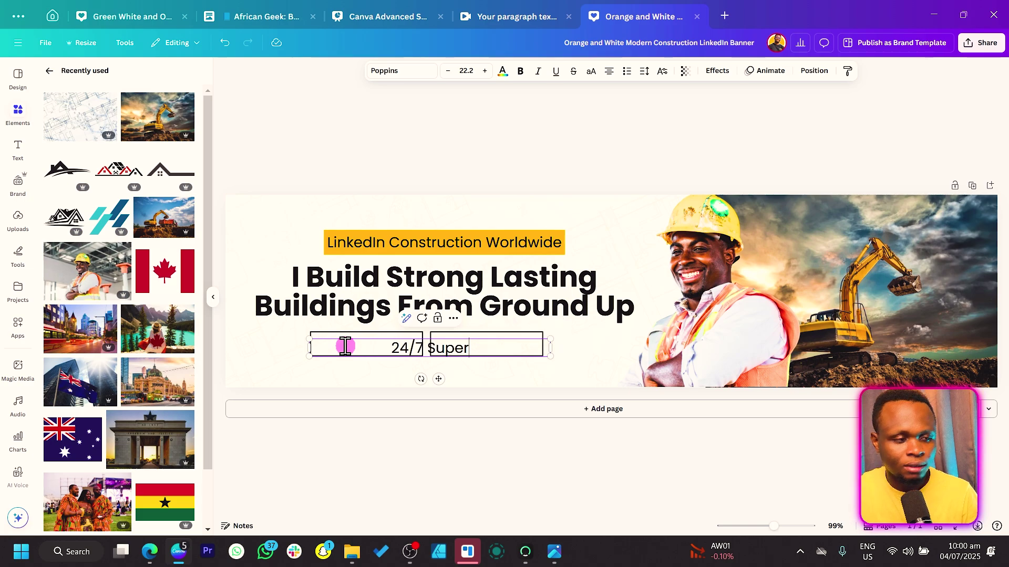
text(vision)
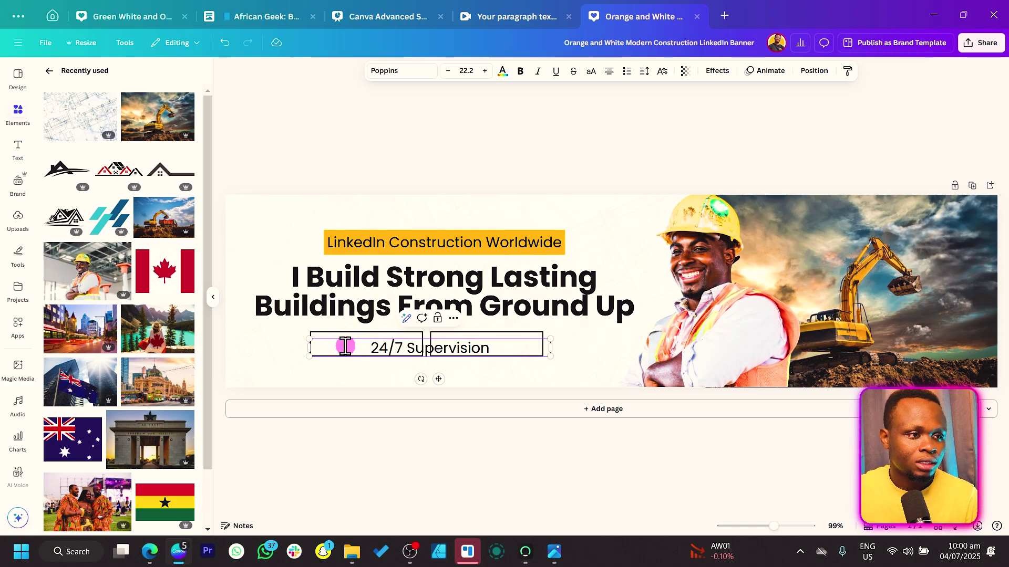
Narrow the "24/7 Supervision" text box, place it in the first outlined box and widen that box to leave even margins.
drag(554, 346, 439, 361)
drag(382, 379, 378, 373)
key(ctrl+z)
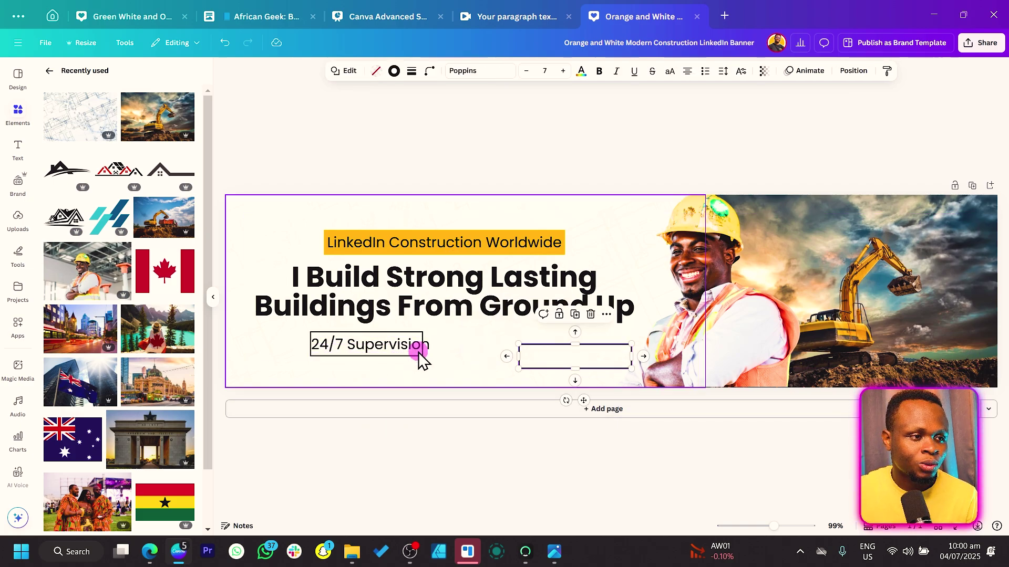
click(385, 342)
drag(423, 345, 433, 345)
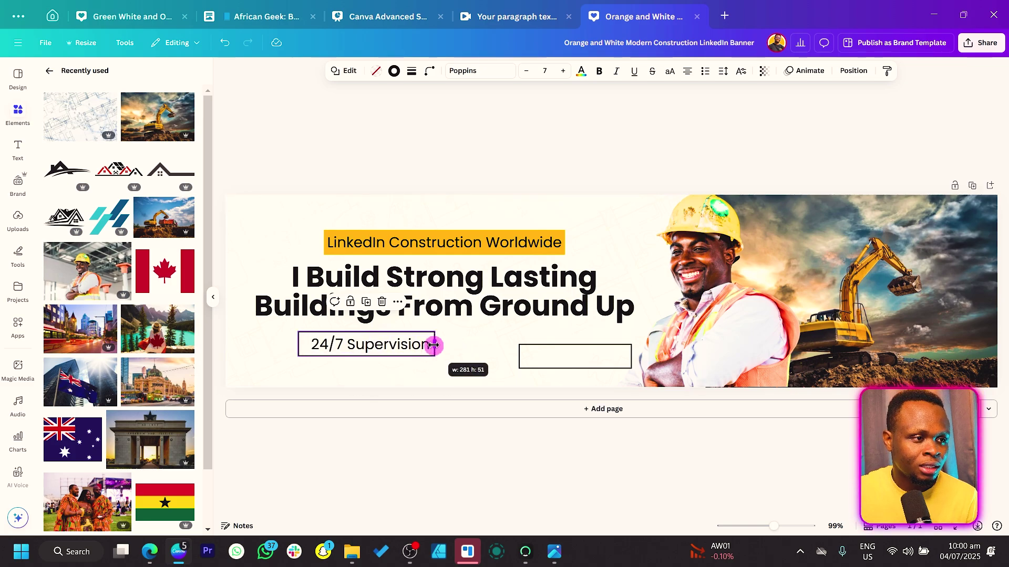
mouse_move(378, 383)
mouse_down()
mouse_move(388, 385)
mouse_move(378, 387)
mouse_up()
drag(298, 345, 303, 345)
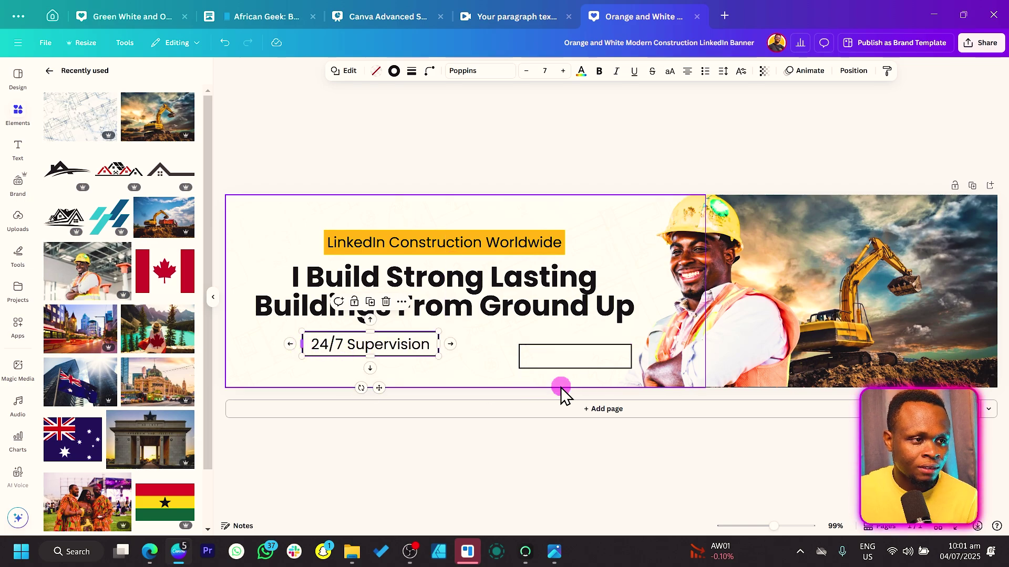
Replace the second outlined box with a duplicate of the widened one, aligned just to its right.
click(580, 360)
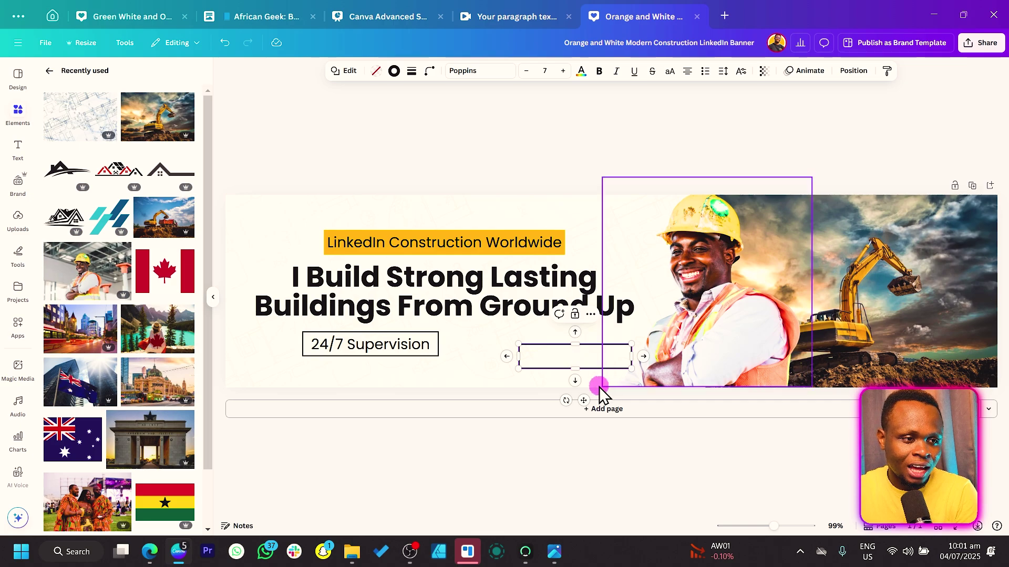
drag(584, 401, 412, 353)
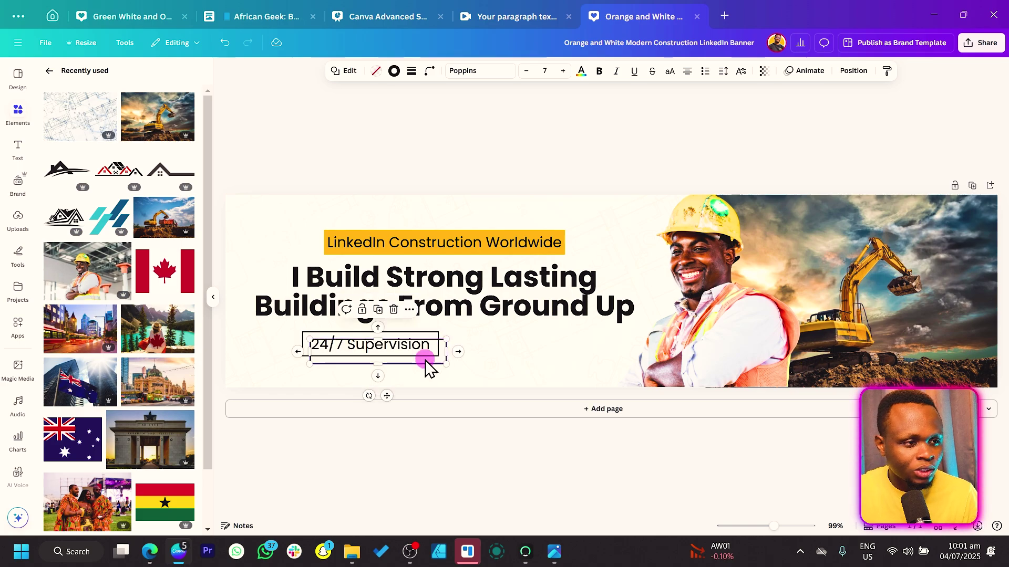
drag(381, 389, 524, 388)
Duplicate the "24/7 Supervision" text into the second outlined box and change it to "Weekly Report".
click(400, 349)
key(ctrl+d)
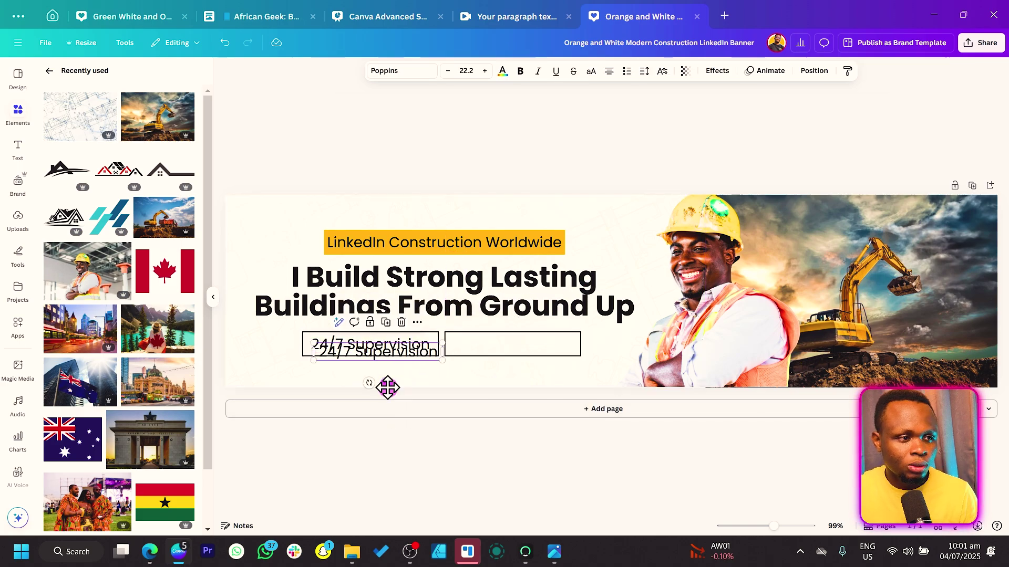
drag(388, 387, 519, 382)
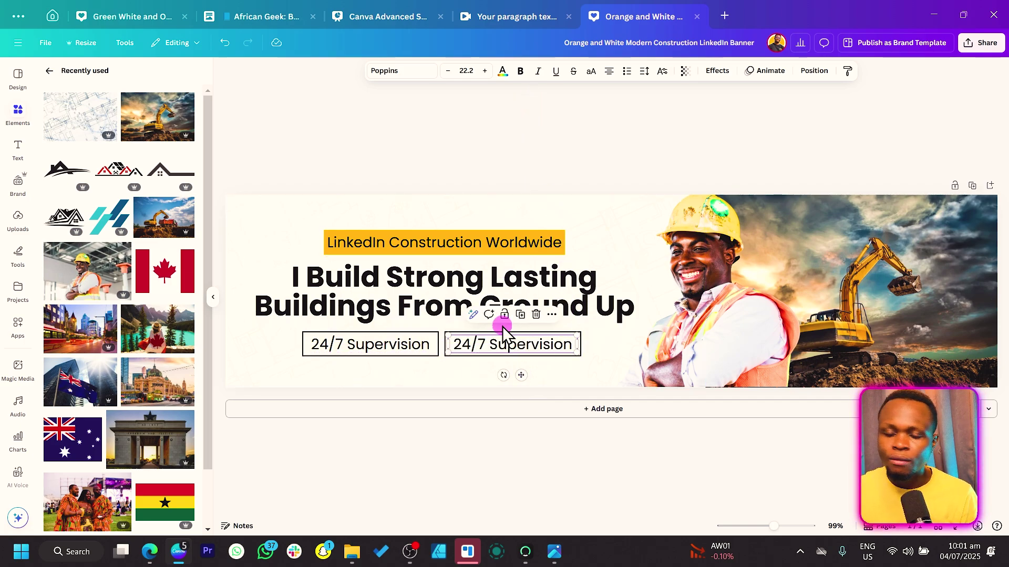
double_click(527, 347)
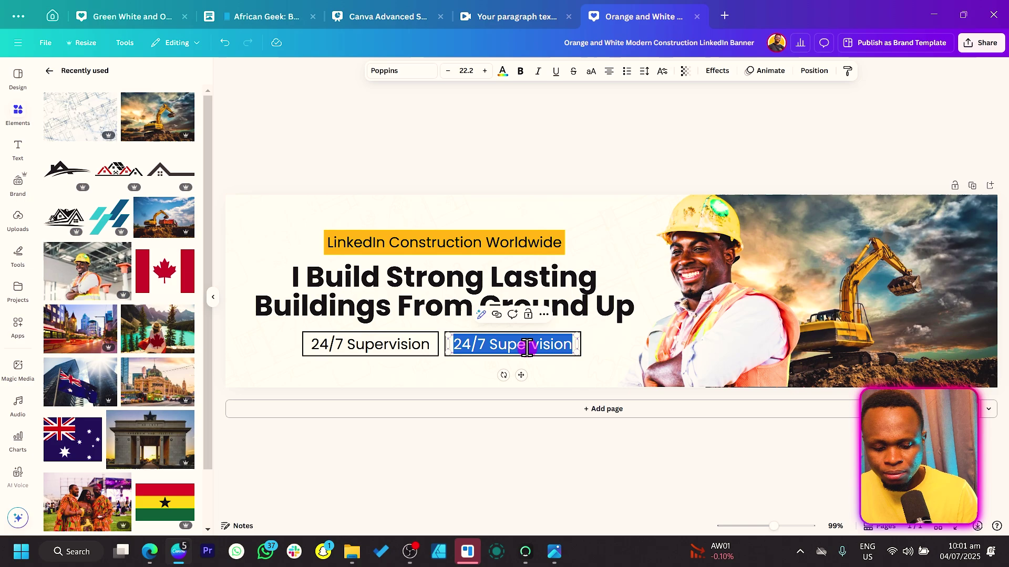
text(Weekly)
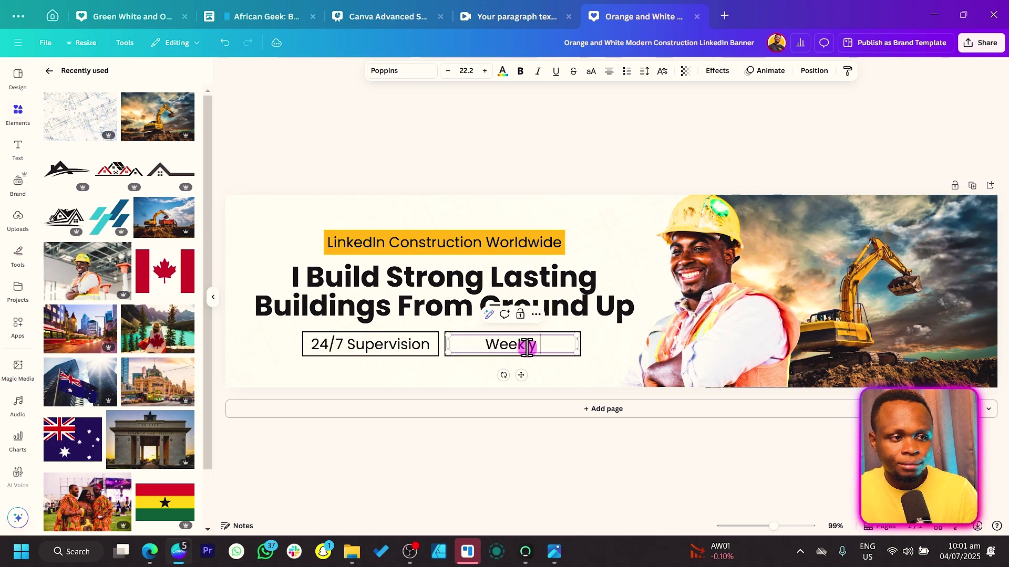
text( Report)
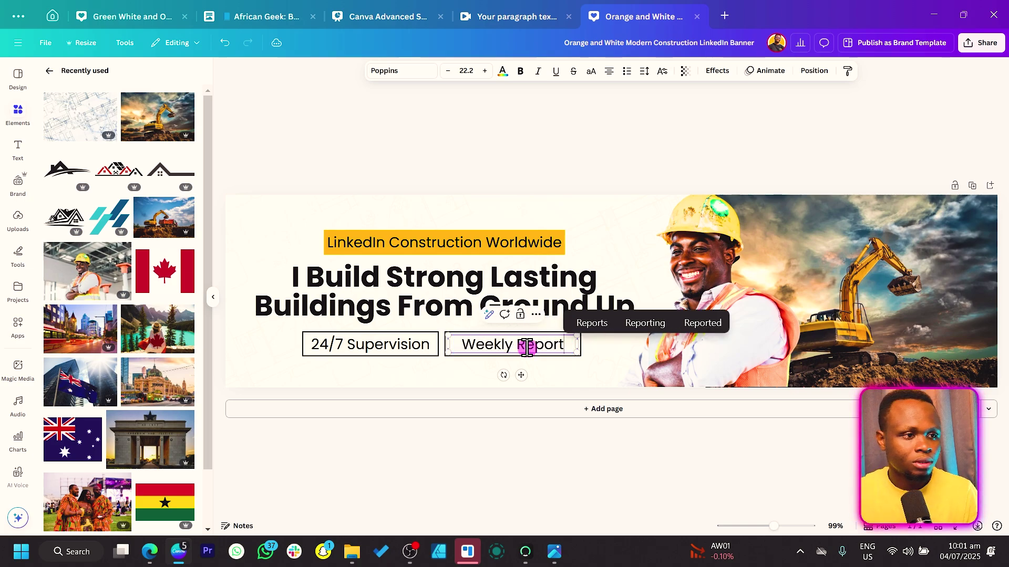
click(592, 131)
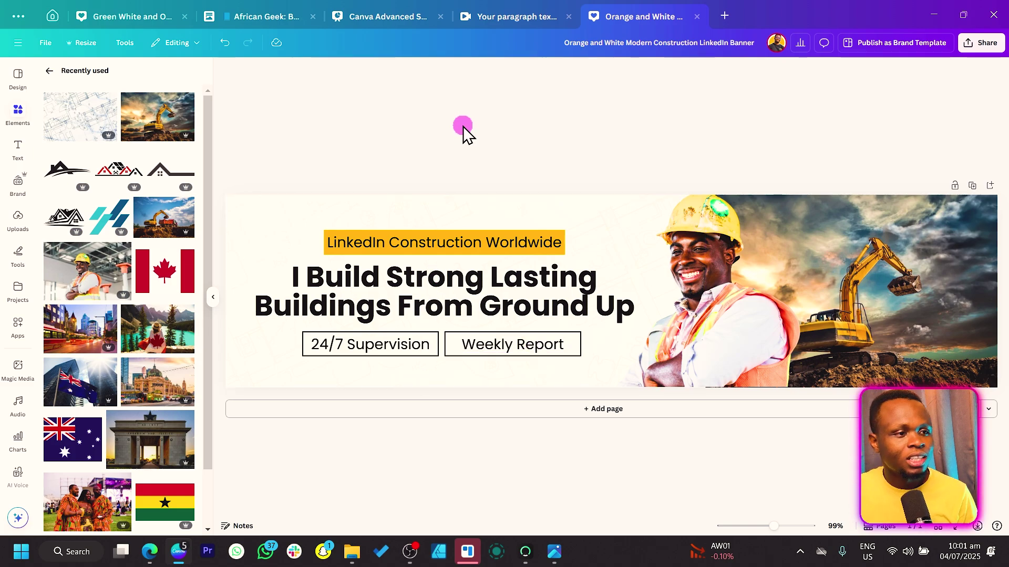
Move the label, headline and outlined boxes up together without the background, and bring the boxes closer to the headline.
drag(304, 149, 563, 364)
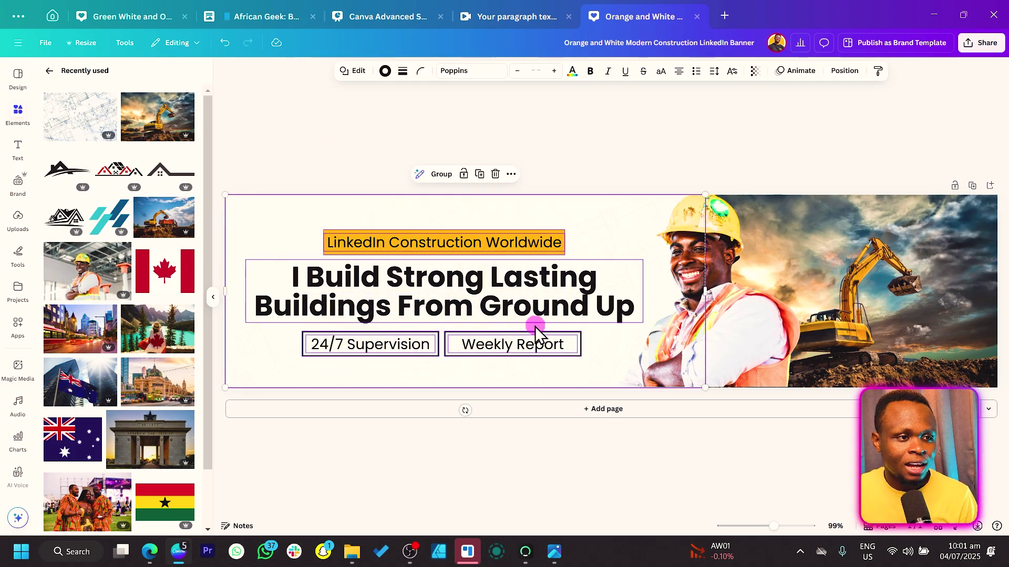
shift+click(549, 215)
drag(509, 286, 505, 276)
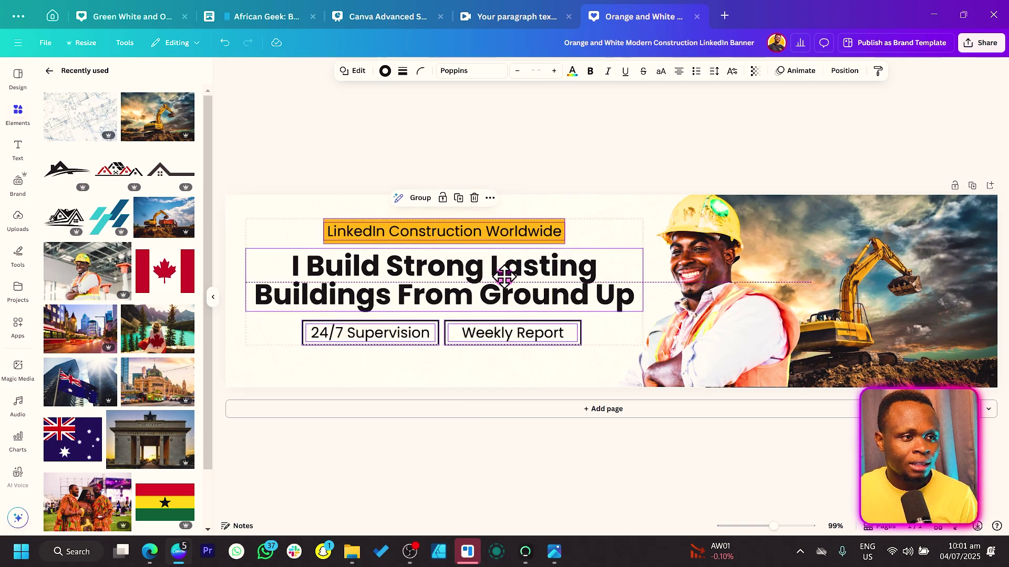
click(349, 139)
drag(347, 393, 546, 336)
drag(347, 386, 541, 331)
Duplicate the yellow bar to the banner's bottom edge below the outlined boxes, and make the copy wider and taller.
click(549, 221)
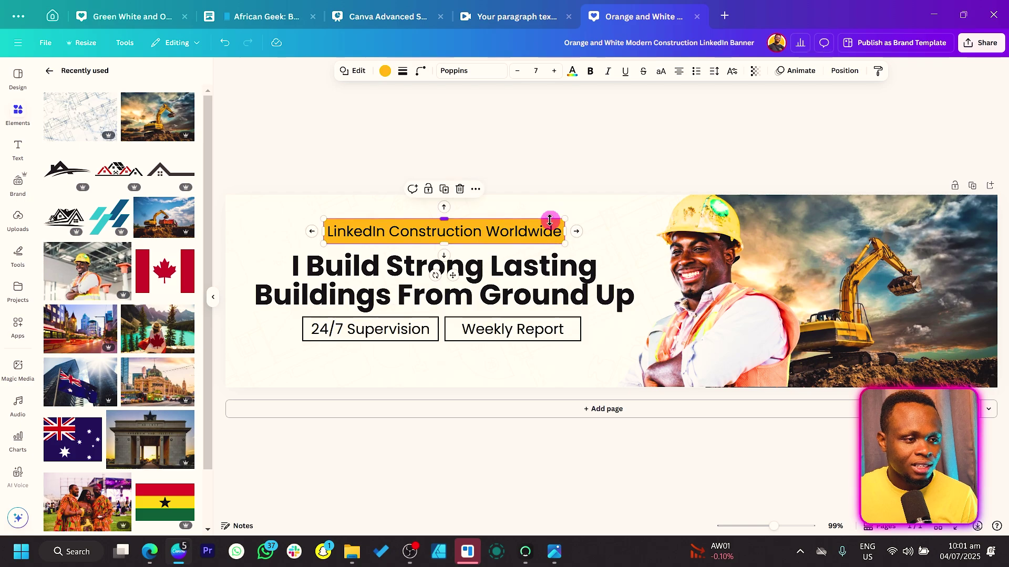
drag(549, 221, 532, 371)
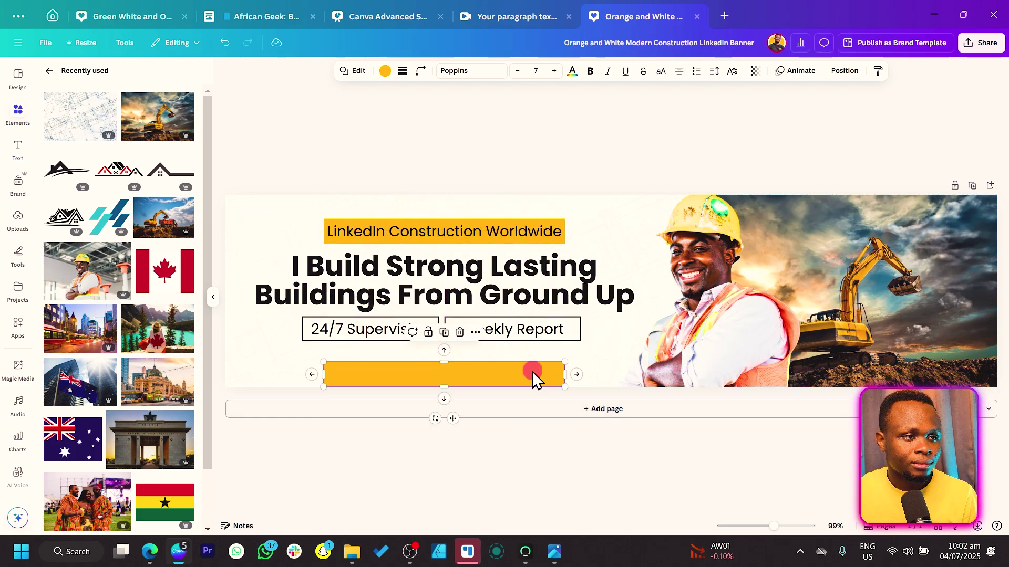
drag(322, 376, 290, 375)
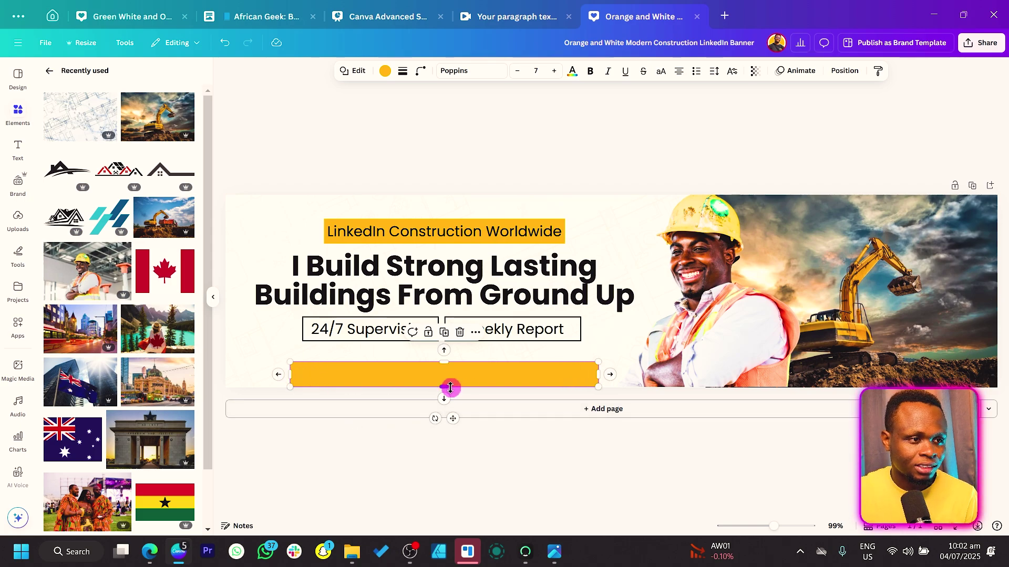
drag(446, 387, 439, 358)
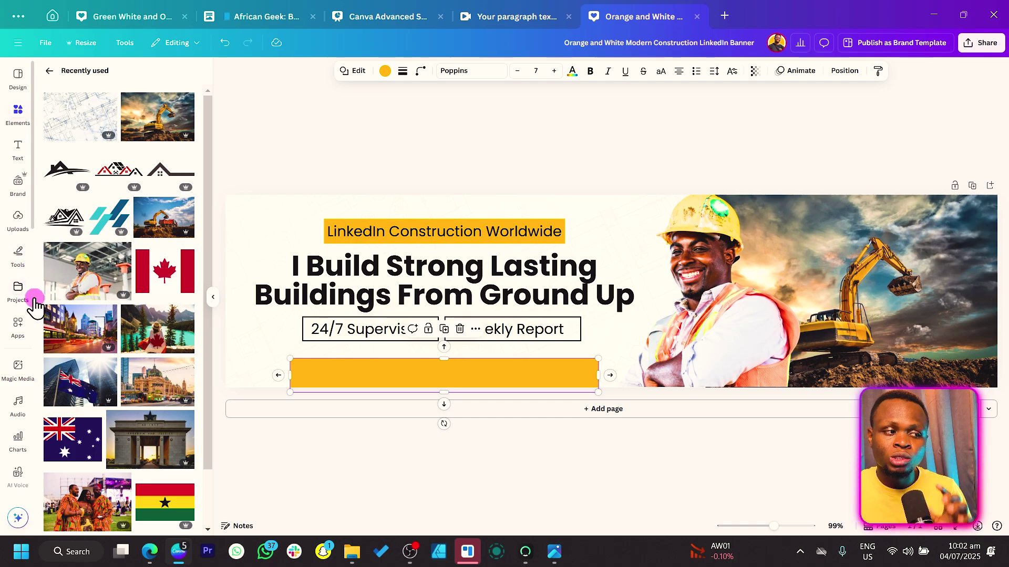
Find the Brandfetch Logo app among the Canva apps and open it.
scroll(38, 320, down, 1)
click(30, 336)
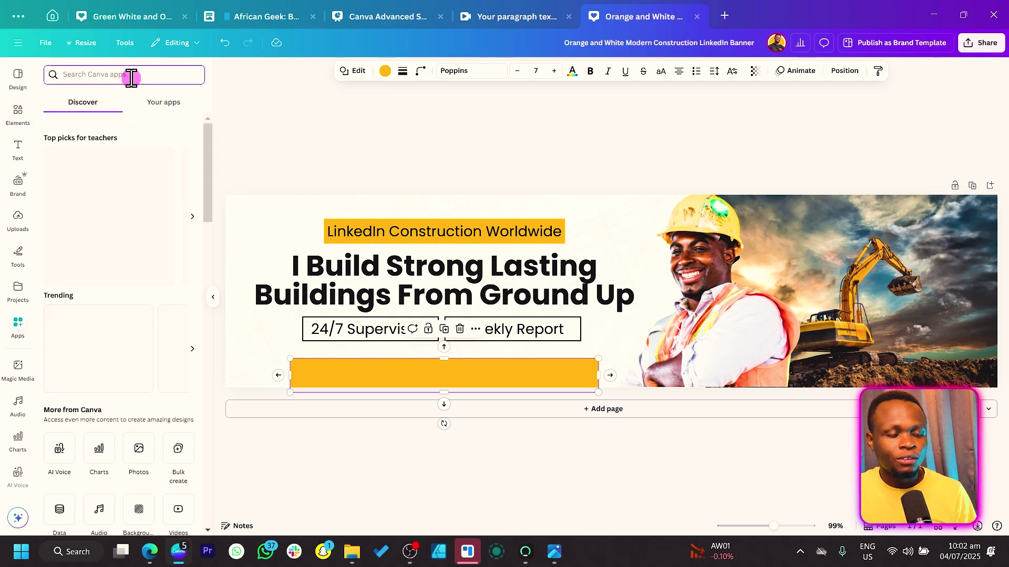
text(brandfetch)
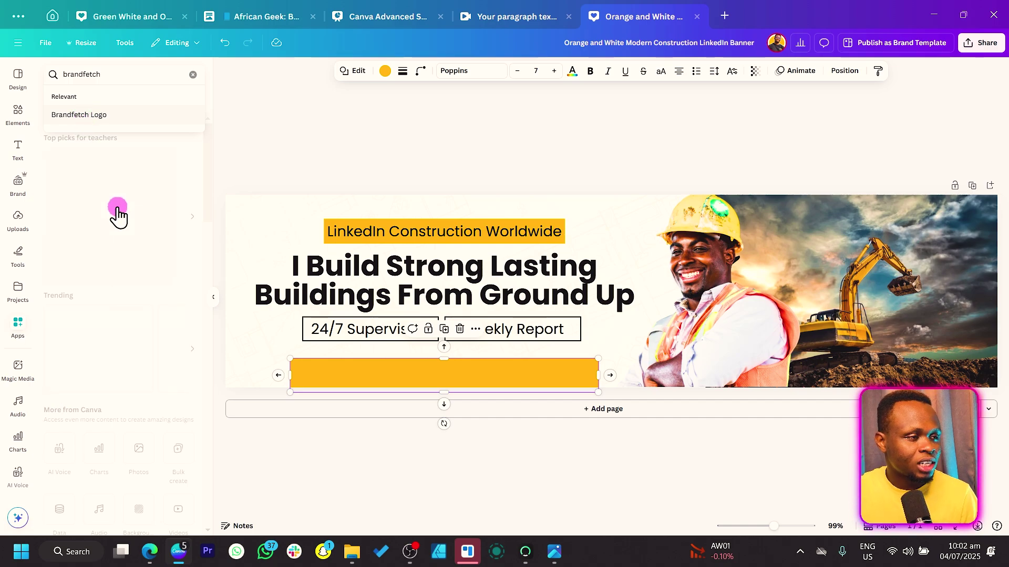
click(79, 115)
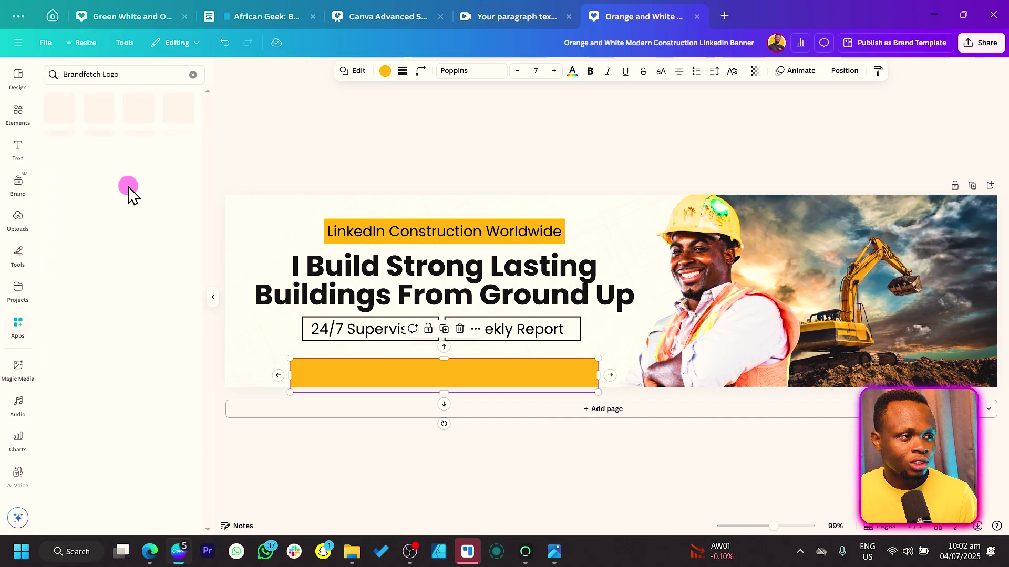
click(50, 122)
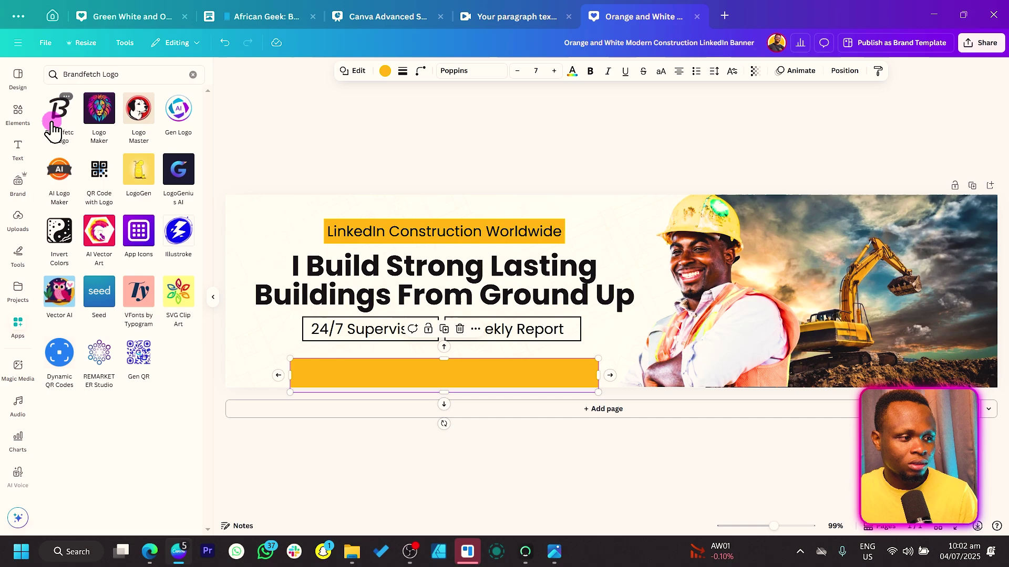
click(68, 106)
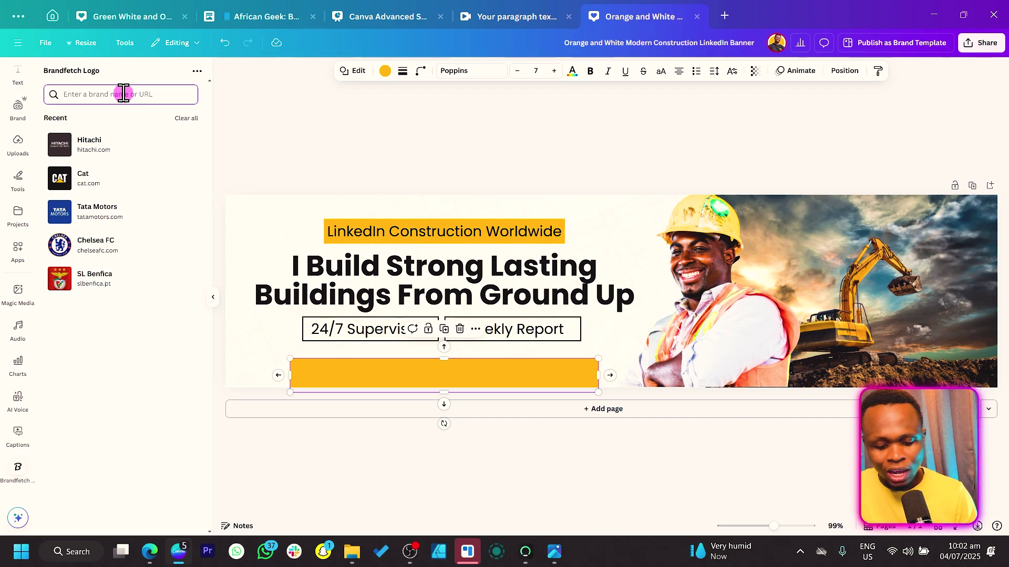
Search the Brandfetch Logo app for "kfc" and open the logos of the KFC brand.
text(kfc)
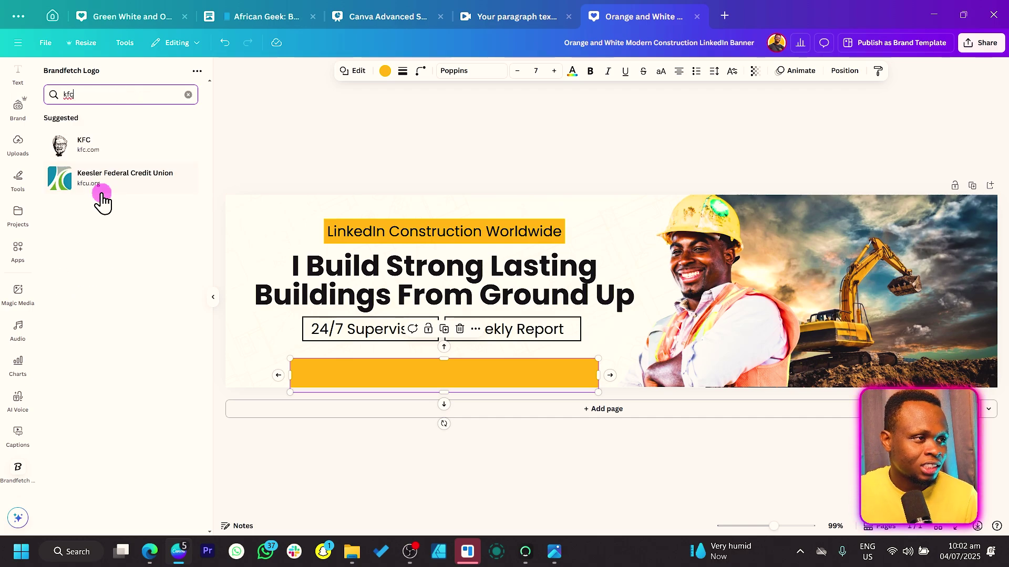
click(111, 148)
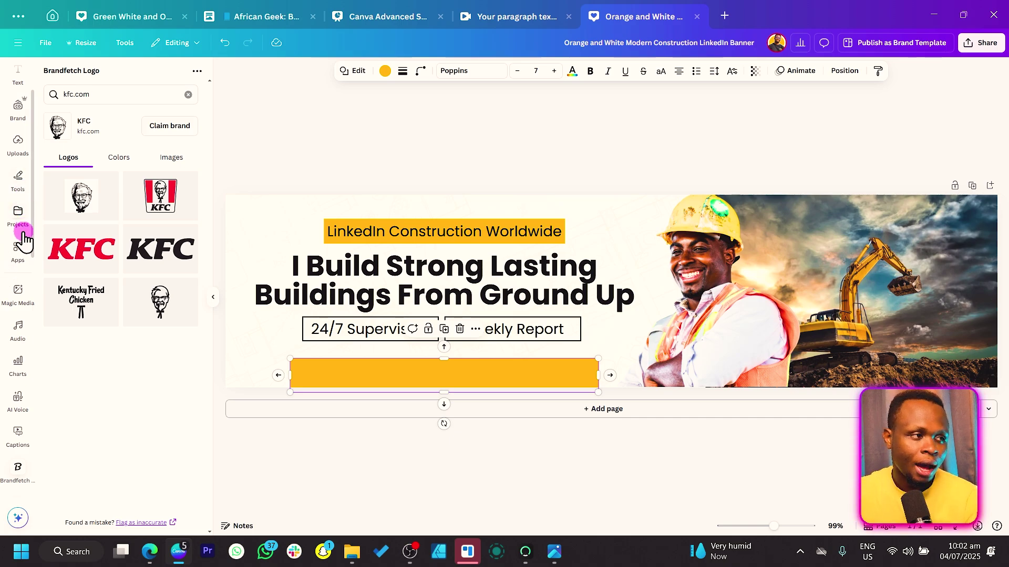
Place the uploaded white Hitachi logo at the left end of the yellow bar along the banner's bottom edge.
scroll(20, 226, up, 2)
click(17, 209)
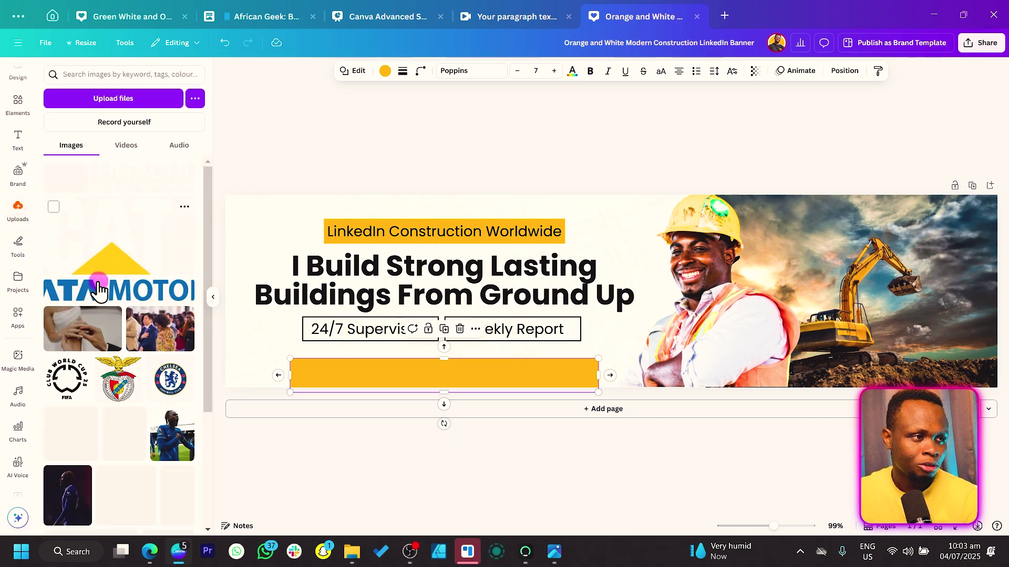
drag(134, 189, 351, 383)
click(338, 378)
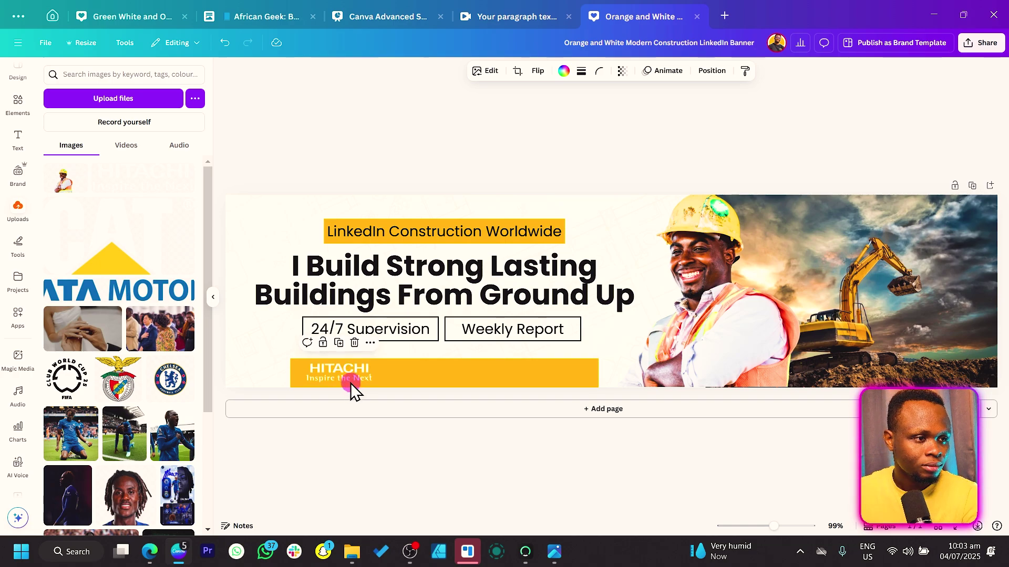
Add the uploaded CAT logo beside the Hitachi logo and shrink it to about 74 × 38 to fit the yellow bar.
drag(148, 258, 466, 375)
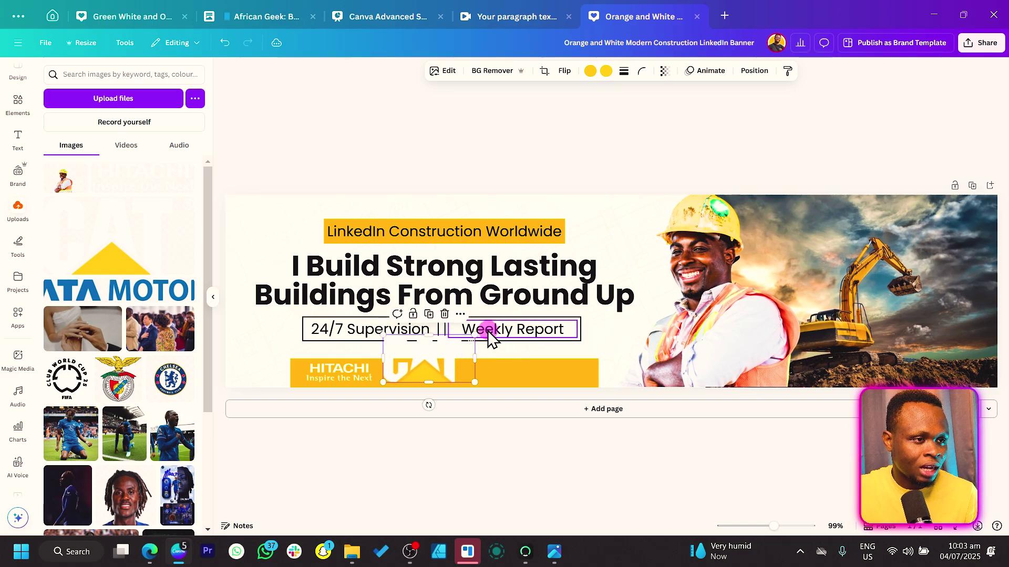
drag(478, 337, 436, 385)
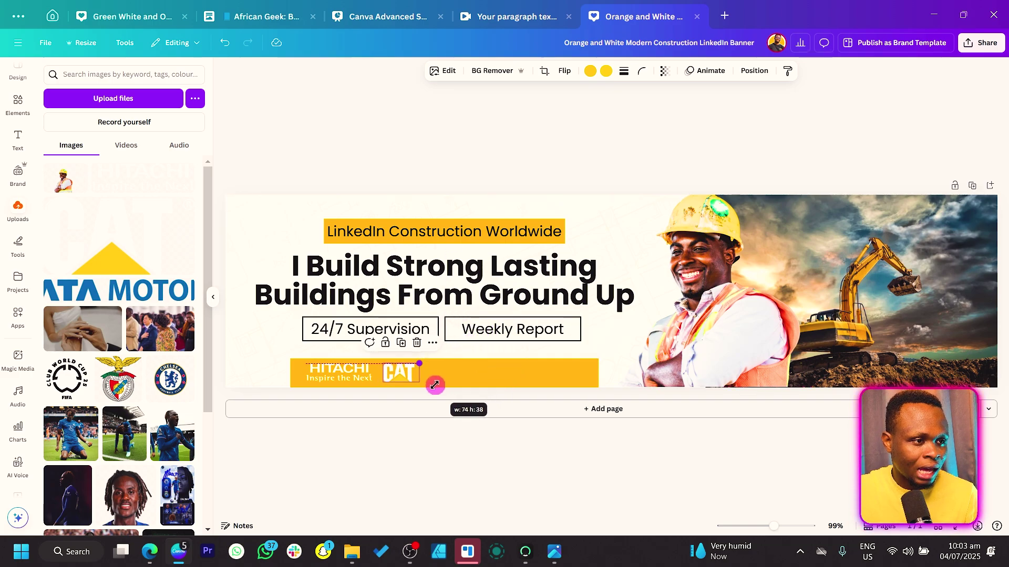
click(405, 374)
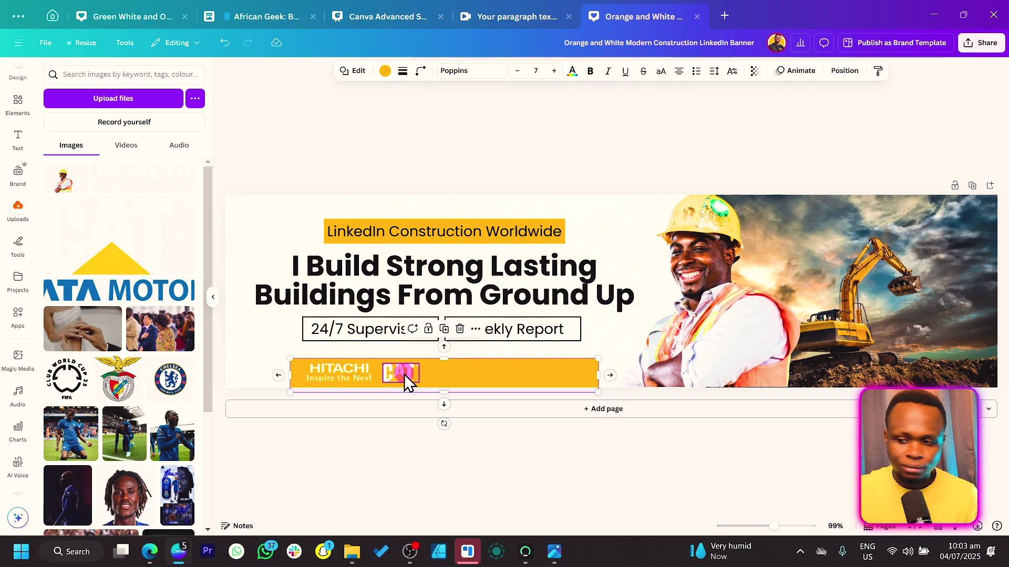
Add the uploaded Tata Motors logo, shrink it, and place it on the yellow bar beside the CAT logo.
click(144, 184)
drag(681, 305, 630, 382)
drag(710, 356, 568, 372)
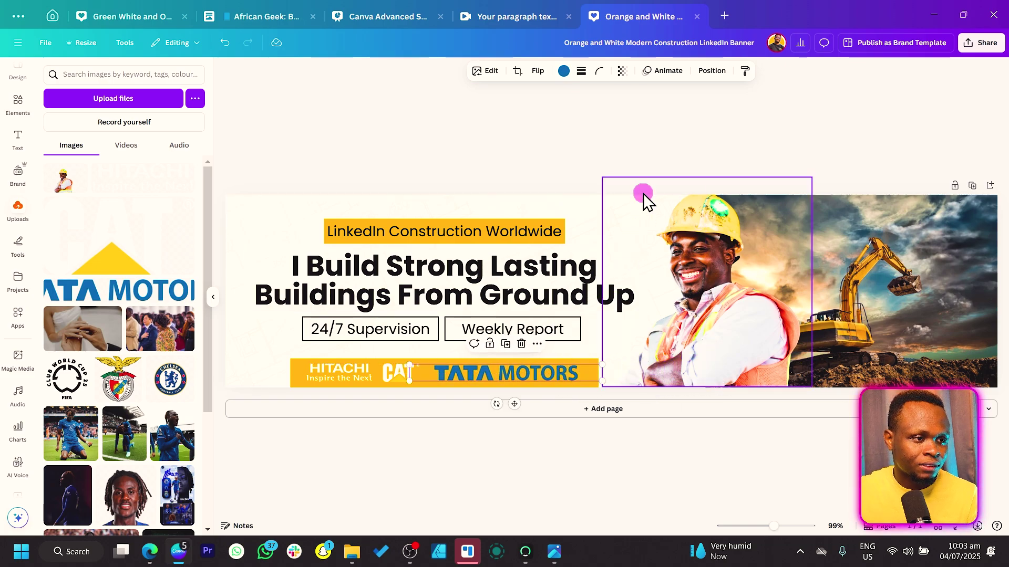
Recolour the Tata Motors logo on the yellow bar to white.
click(564, 72)
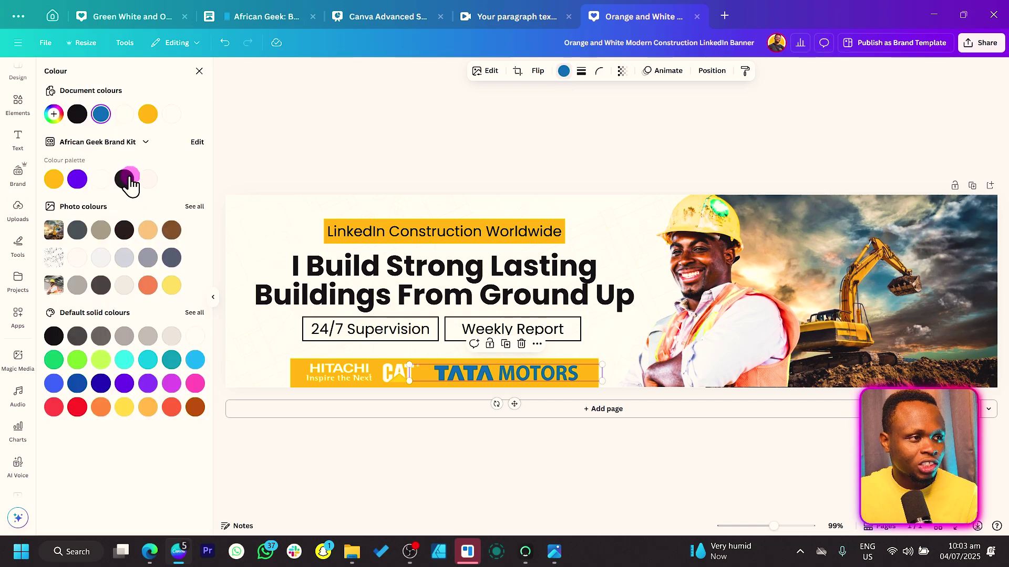
click(172, 113)
click(397, 126)
Nudge the Tata Motors and CAT logos to even out the logo spacing on the yellow bar.
mouse_move(464, 378)
mouse_down()
mouse_move(477, 376)
mouse_move(465, 376)
mouse_up()
click(432, 121)
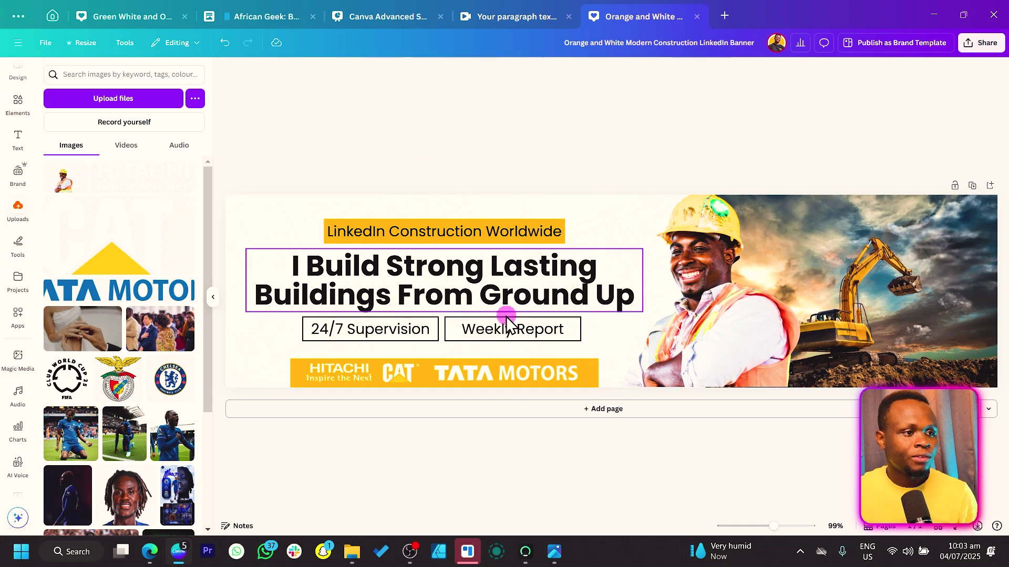
click(393, 380)
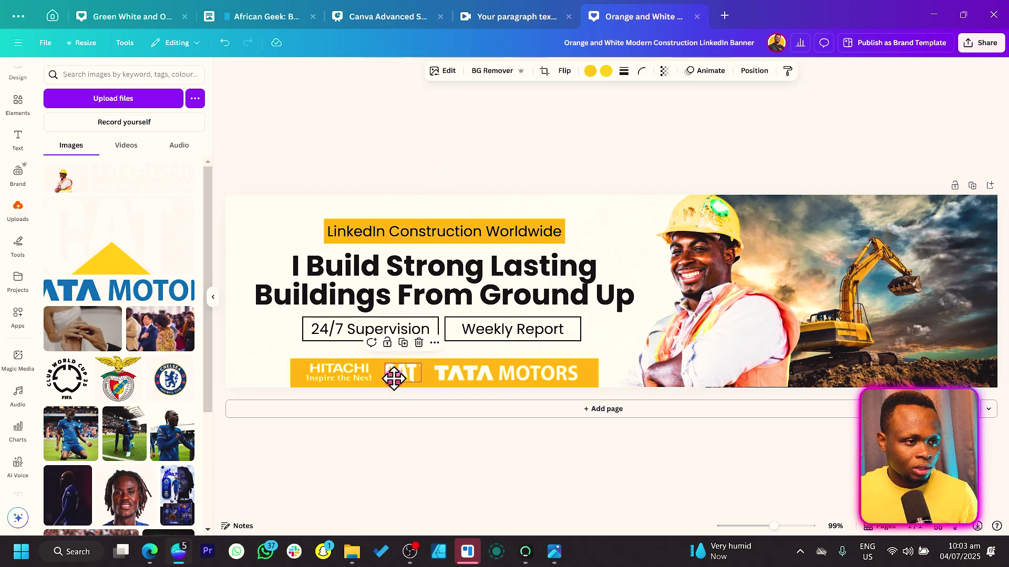
click(333, 153)
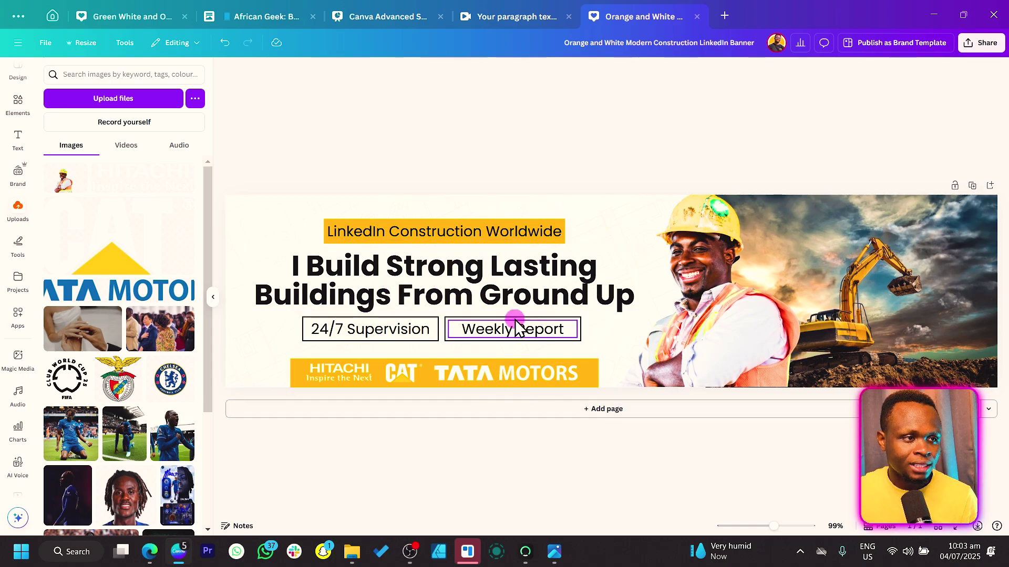
Change the "LinkedIn Construction Worldwide" label text to white.
click(490, 230)
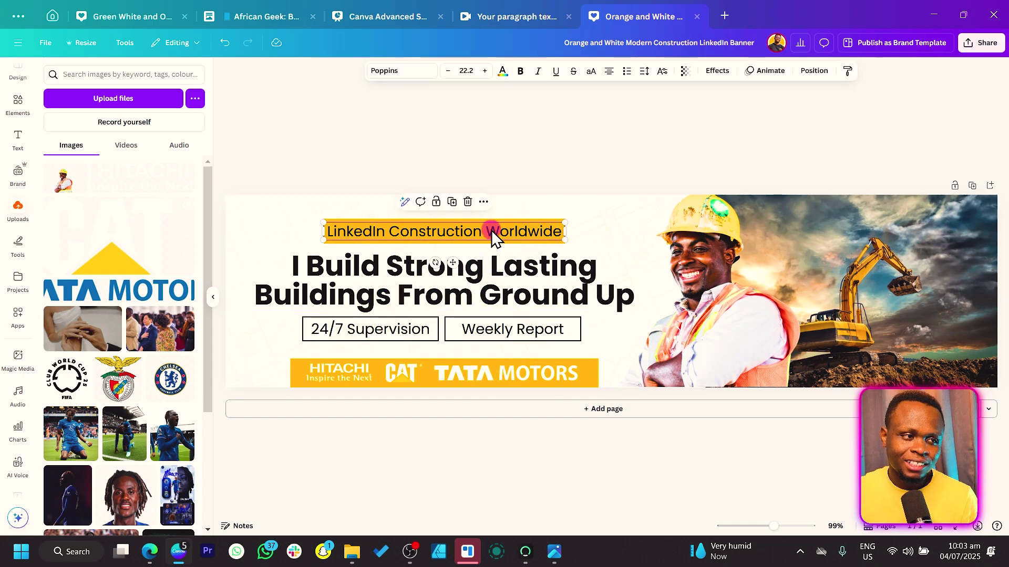
click(503, 71)
click(146, 115)
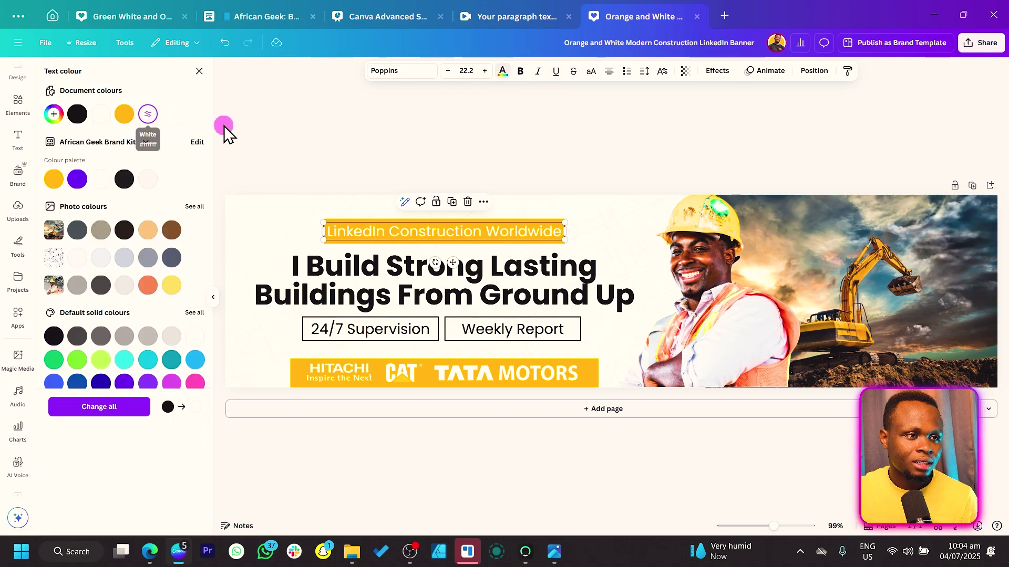
click(248, 119)
Colour the words "Strong Lasting Buildings" in the headline with the document's yellow.
click(492, 300)
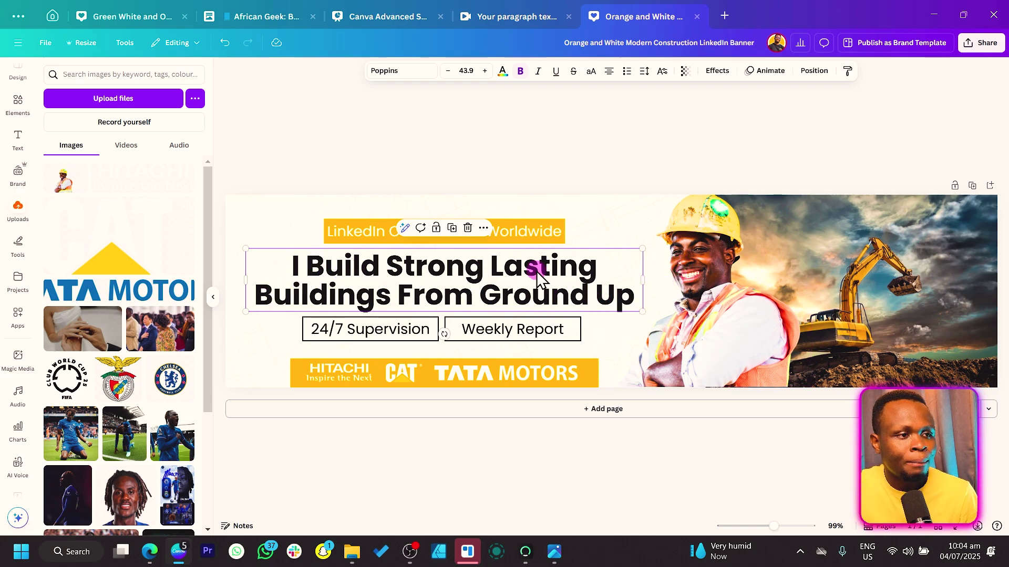
double_click(391, 263)
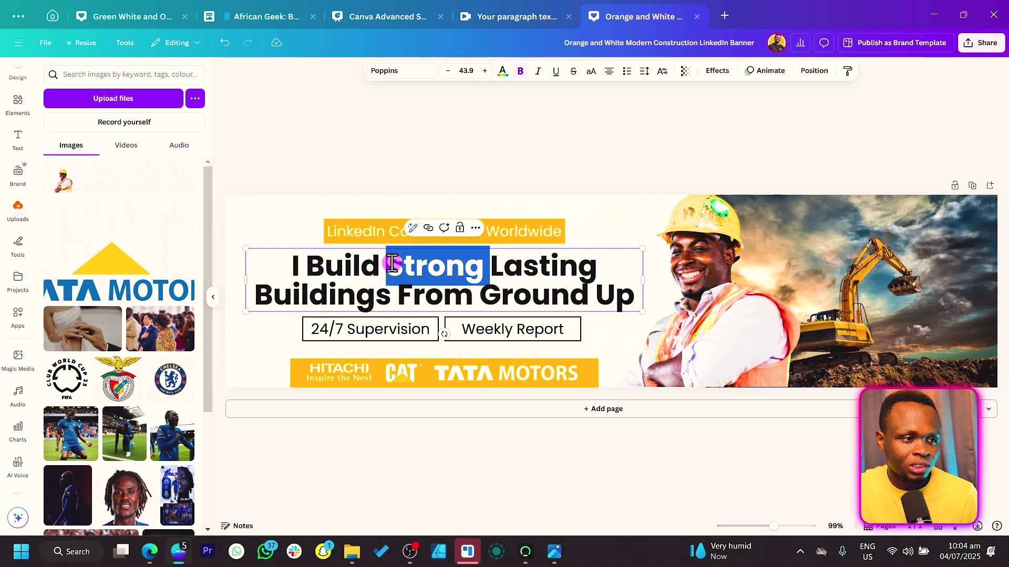
click(389, 263)
drag(389, 263, 390, 295)
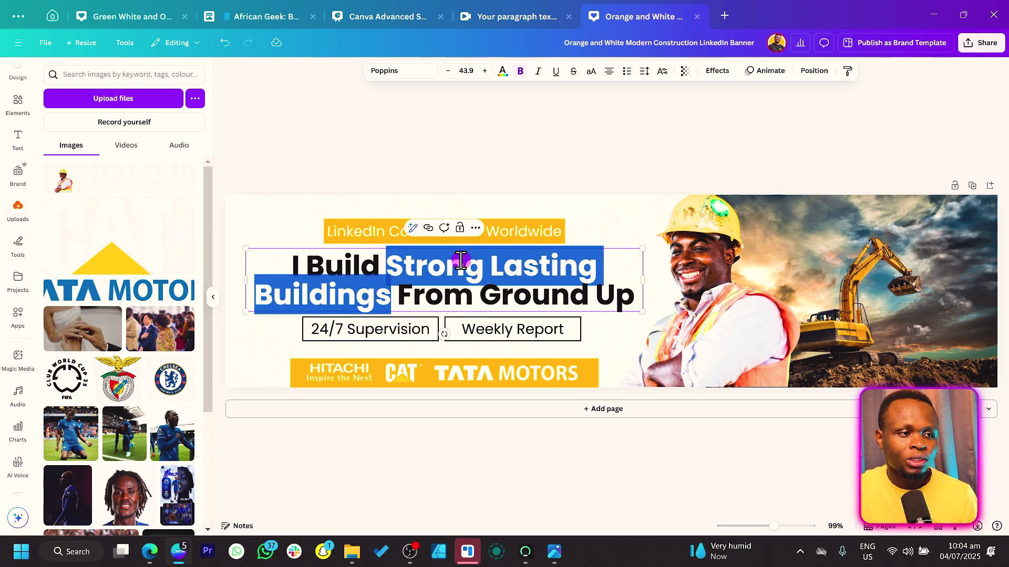
click(503, 72)
click(126, 115)
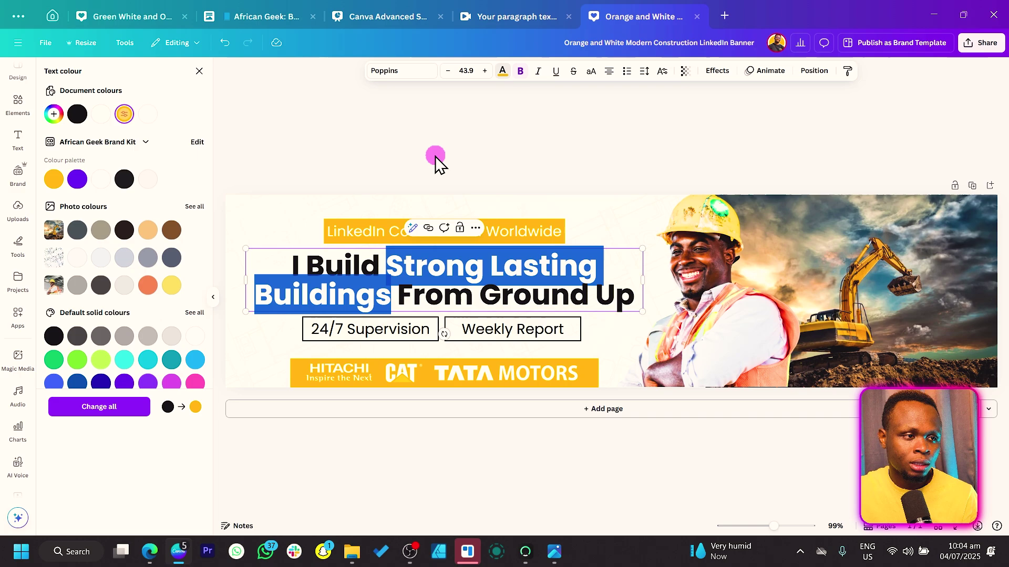
click(416, 119)
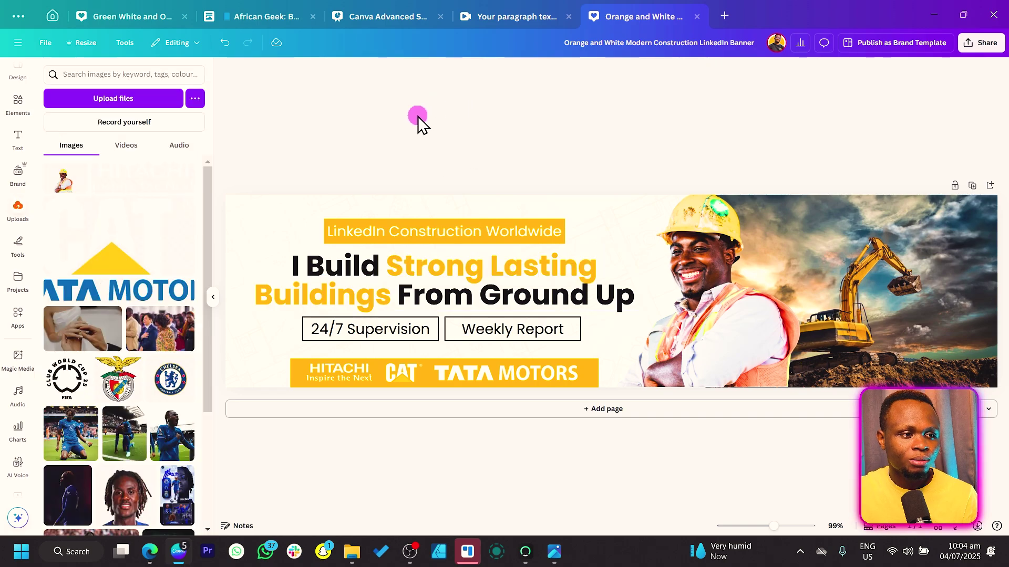
Set the headline's line spacing to 1.08 and nudge the headline slightly up to balance it between the label and boxes.
click(532, 303)
click(645, 71)
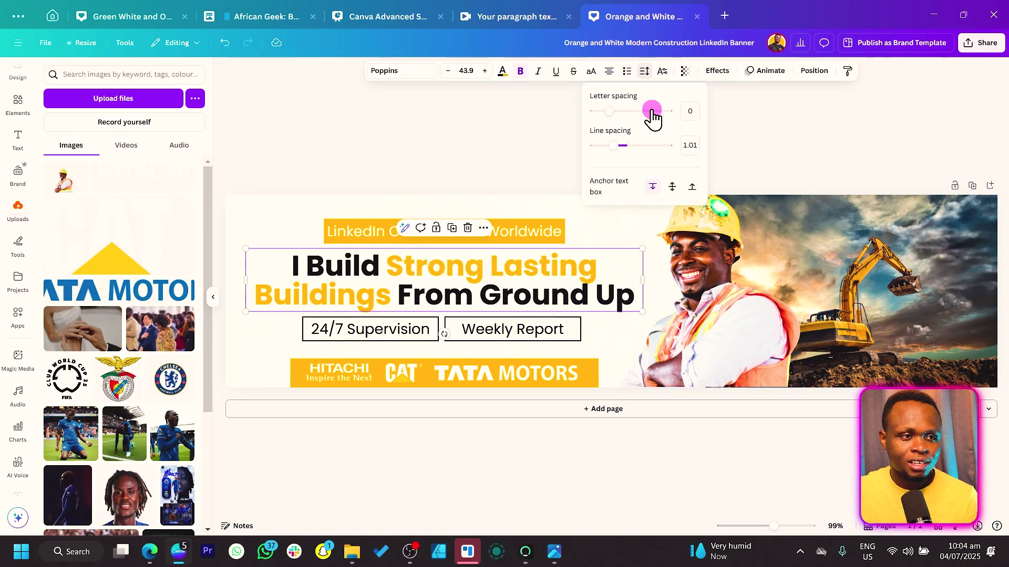
drag(614, 146, 616, 147)
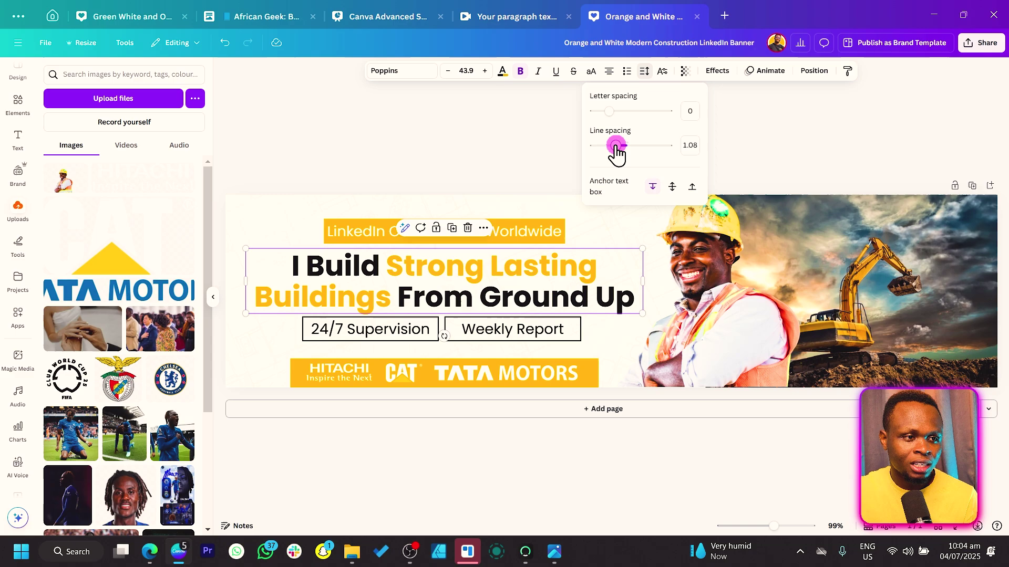
click(447, 121)
click(494, 277)
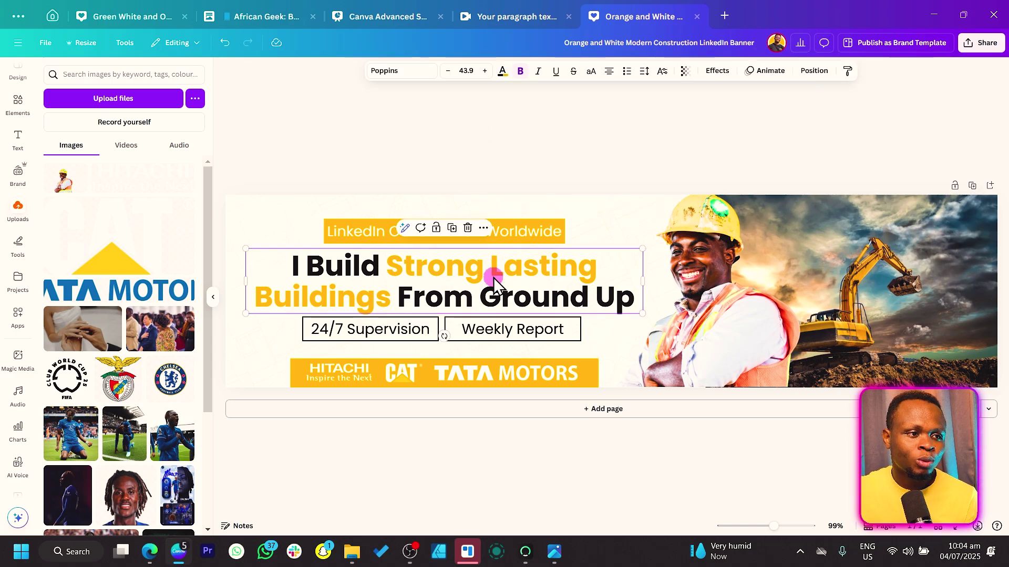
click(408, 157)
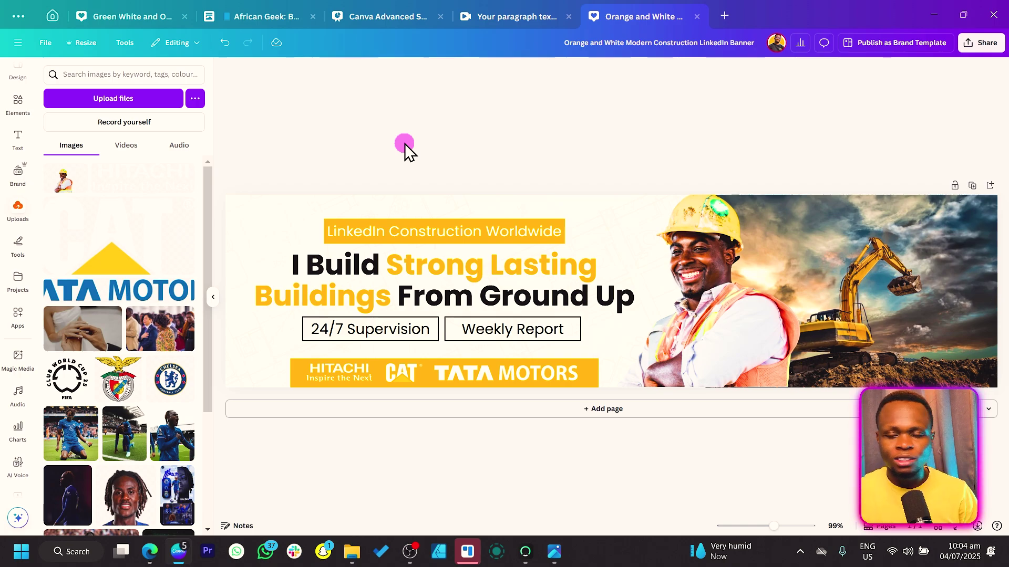
Widen the "LinkedIn Construction Worldwide" text box slightly on both sides, to a width of about 509.
click(400, 222)
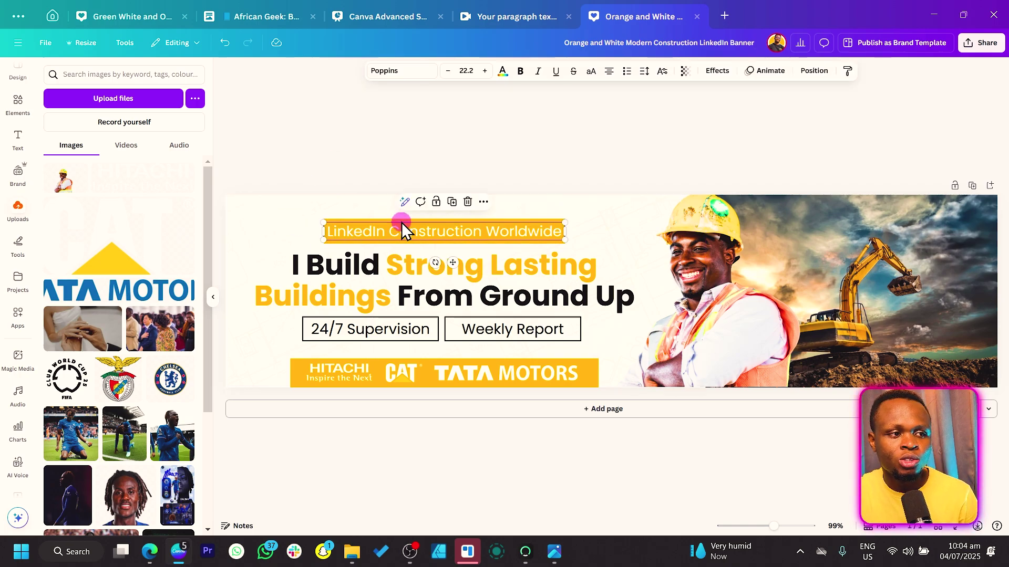
drag(565, 231, 573, 242)
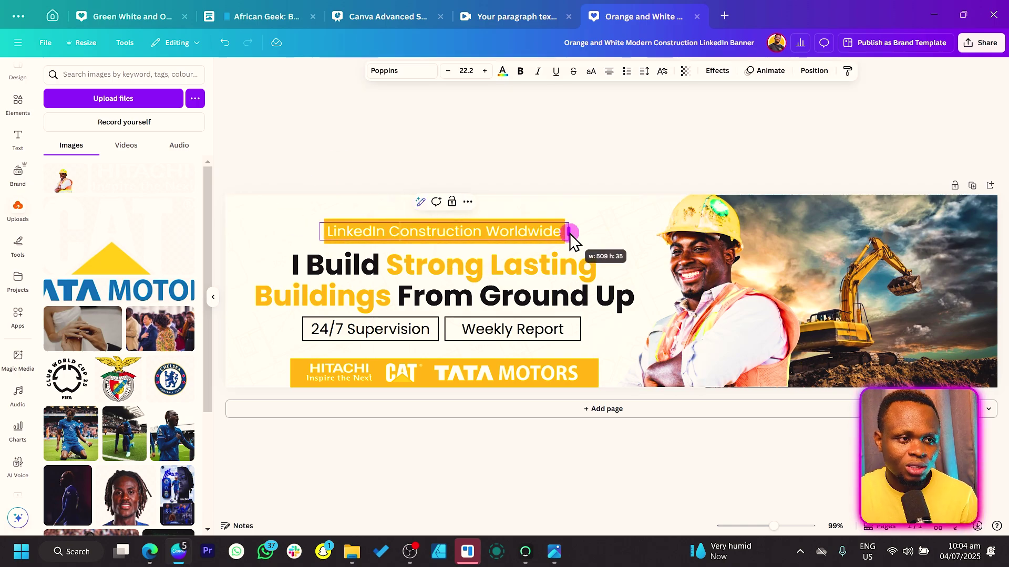
click(348, 141)
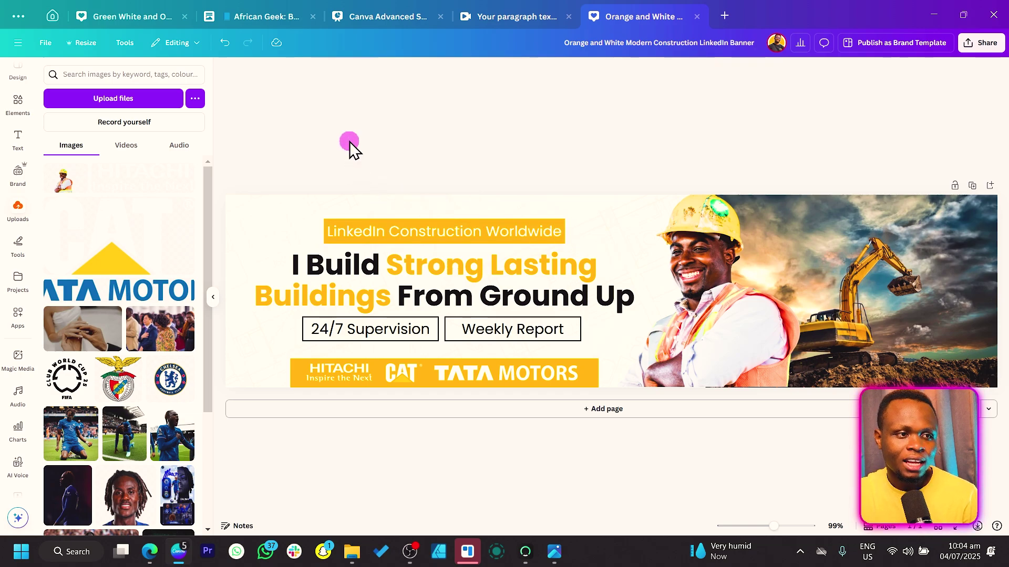